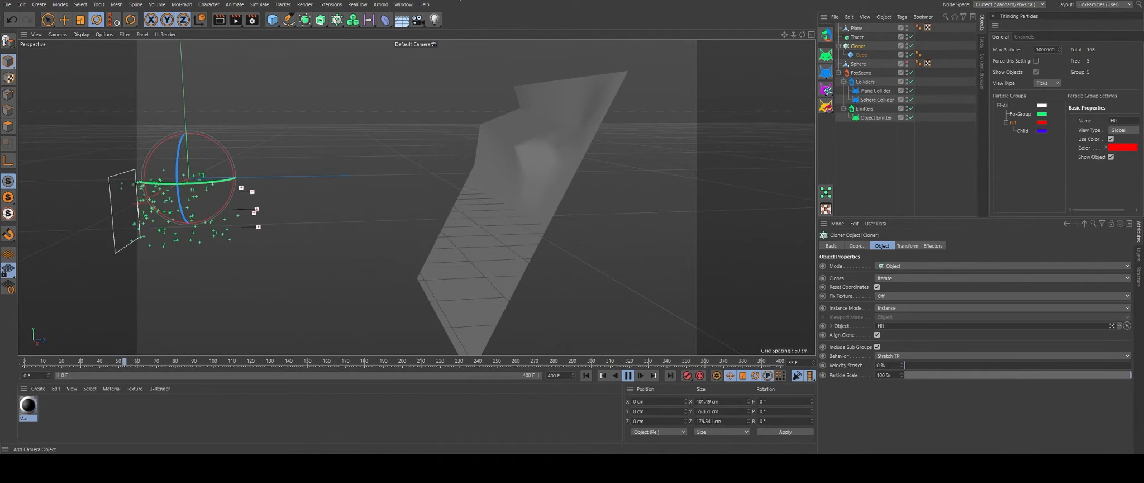
Step: Delete the plane, tracer, cloner and sphere objects and the Colliders container with its colliders, and restart the simulation from the first frame
{"action": "left_click_drag", "start_coordinate": [883, 26], "coordinate": [840, 66]}
{"action": "key", "text": "Delete"}
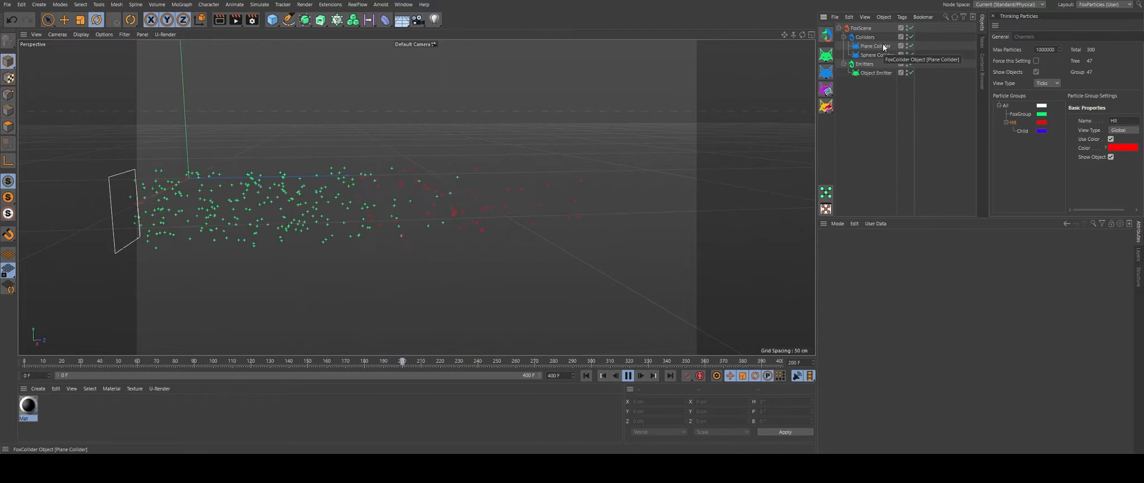
{"action": "left_click", "coordinate": [865, 37]}
{"action": "key", "text": "Delete"}
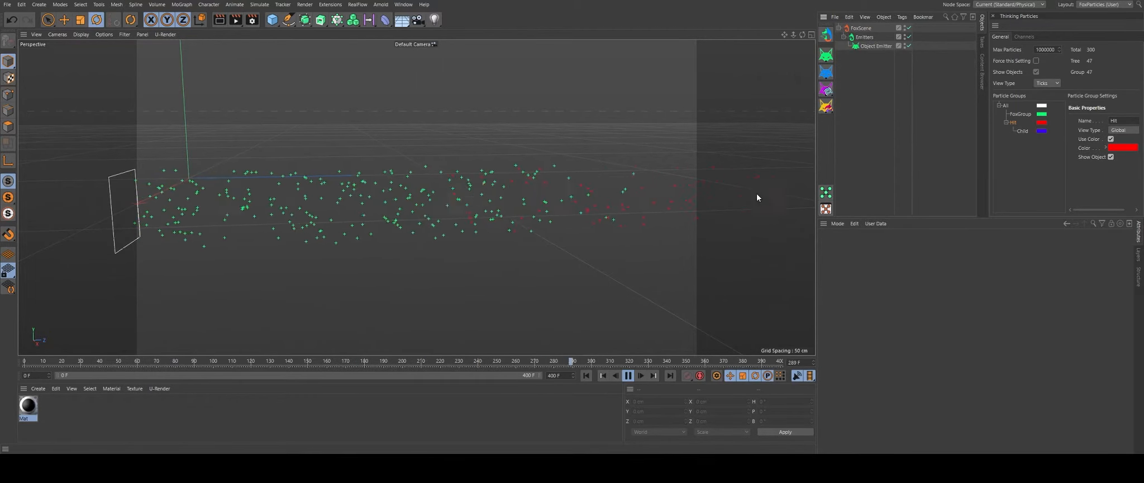
{"action": "left_click", "coordinate": [586, 375]}
Step: Add a FoxForce to the FoxScene and select it inside its Forces container
{"action": "left_click", "coordinate": [877, 46]}
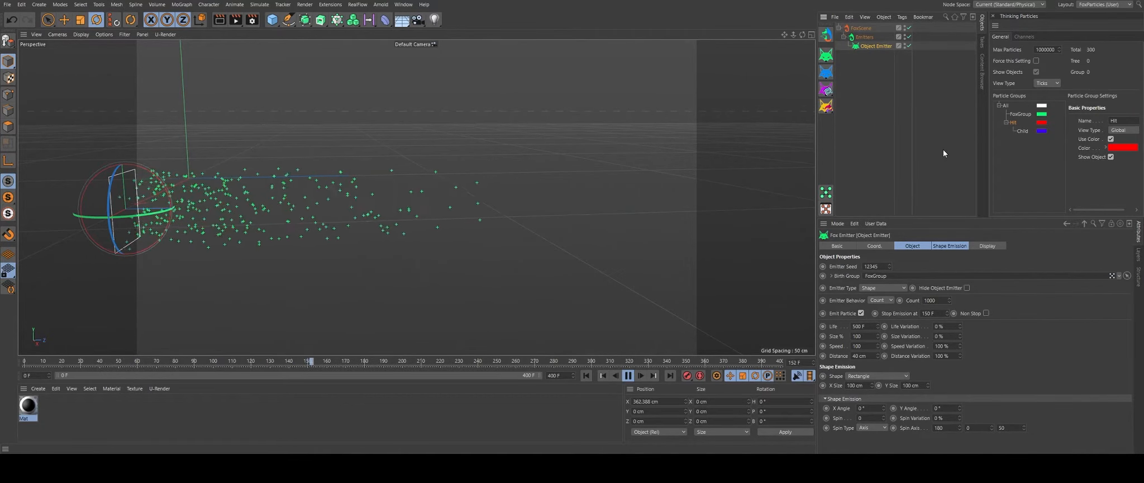
{"action": "left_click_drag", "start_coordinate": [295, 204], "coordinate": [338, 162], "text": "alt"}
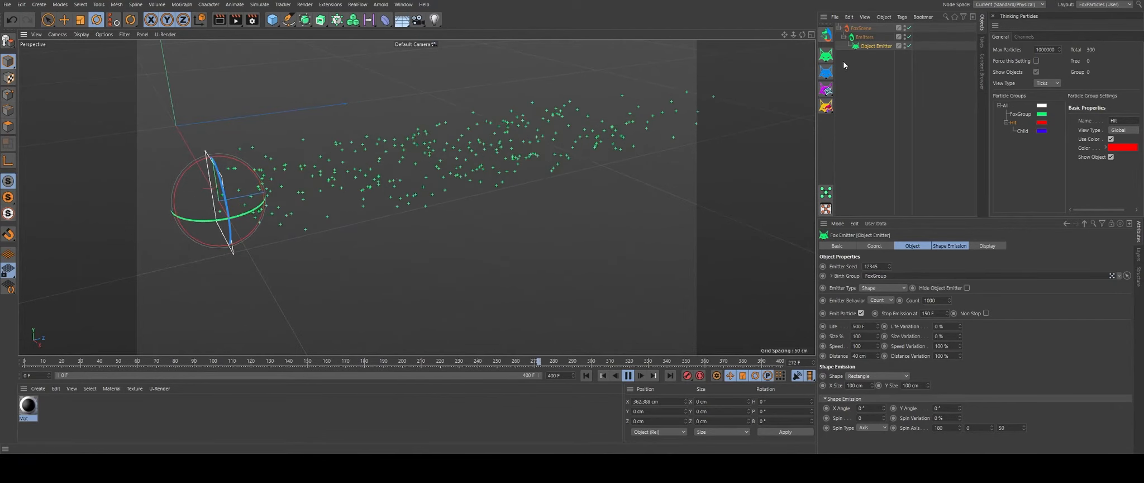
{"action": "left_click", "coordinate": [827, 89]}
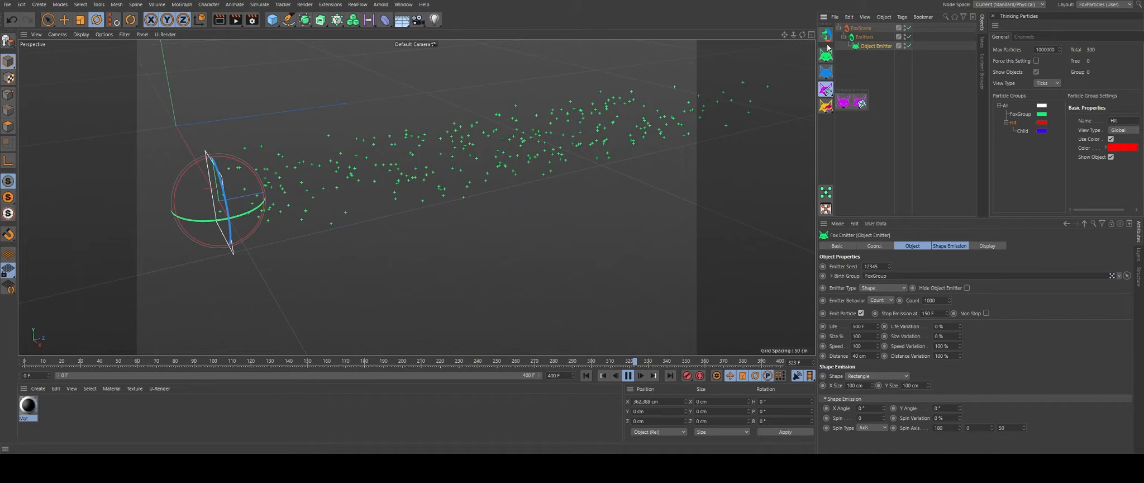
{"action": "left_click", "coordinate": [844, 102]}
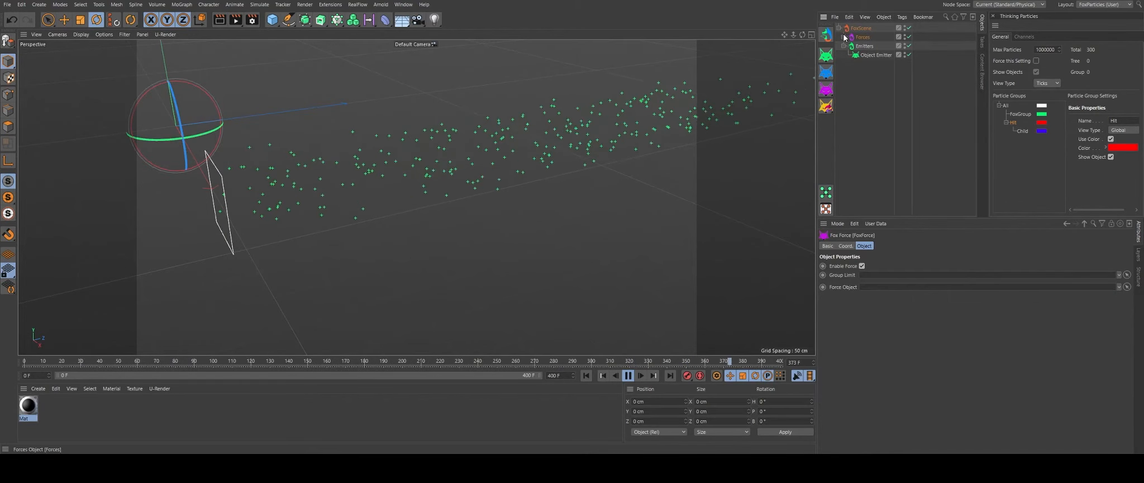
{"action": "left_click", "coordinate": [861, 37]}
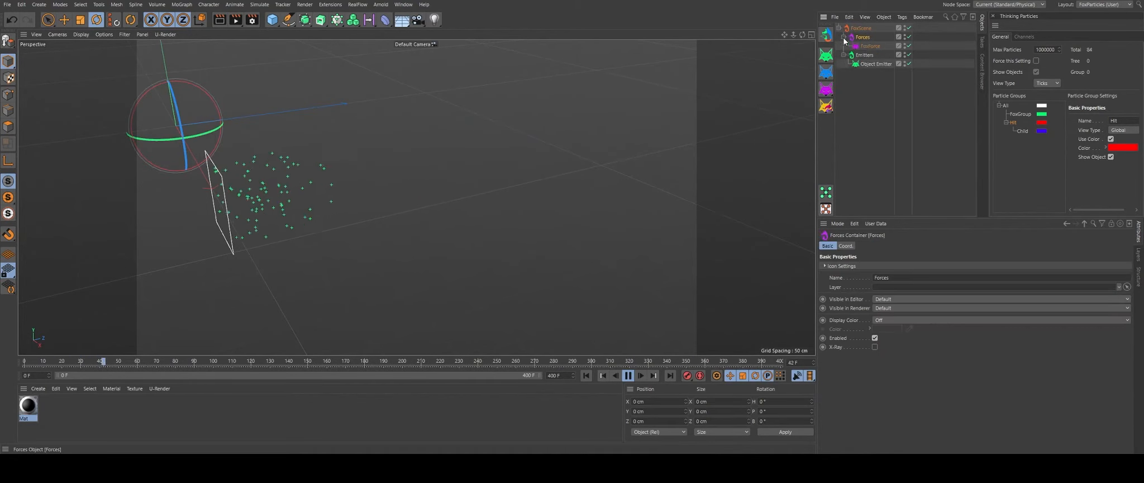
{"action": "left_click", "coordinate": [870, 46]}
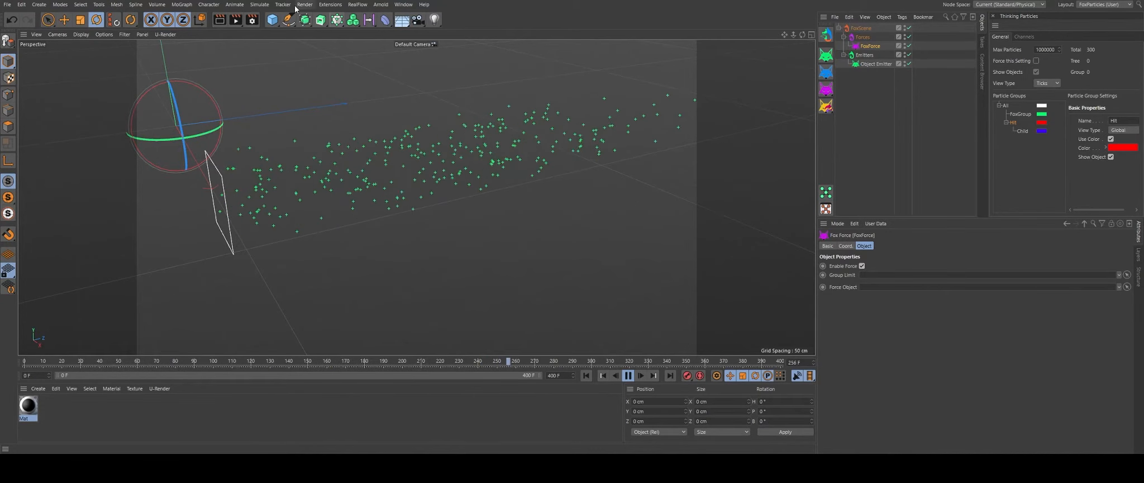
Step: Add a Wind force object to the scene
{"action": "left_click", "coordinate": [256, 5]}
{"action": "mouse_move", "coordinate": [279, 65]}
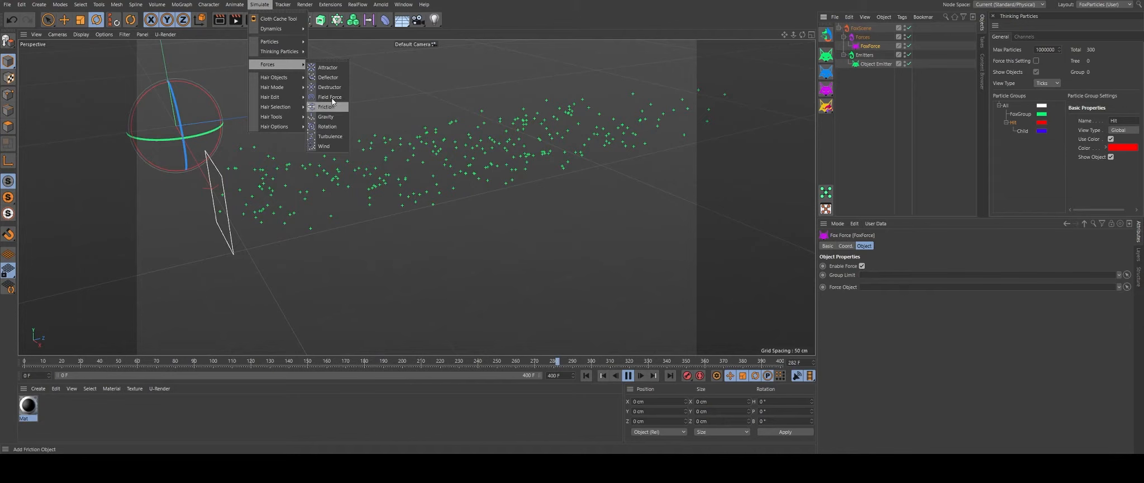
{"action": "left_click", "coordinate": [335, 145]}
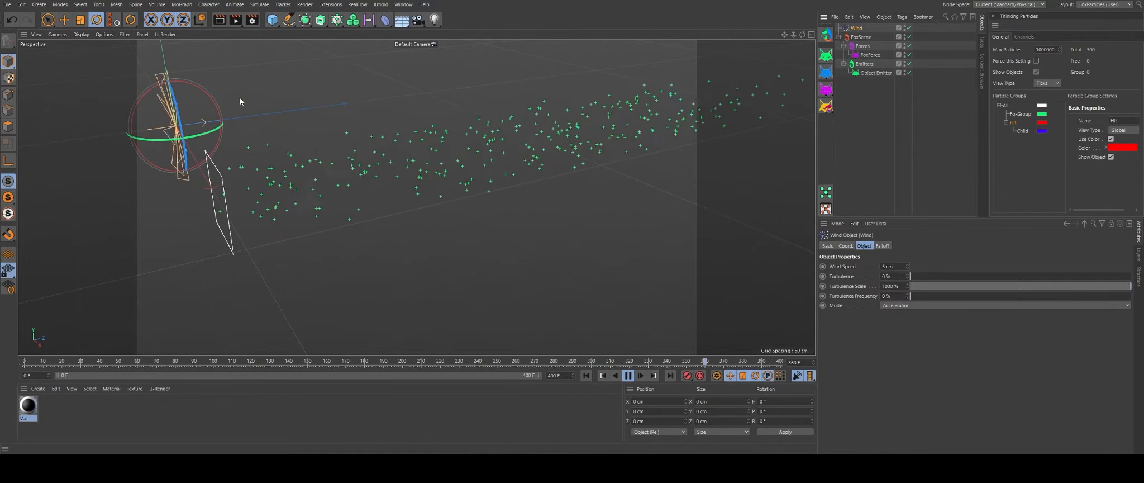
Step: Move the wind object beside the particle stream, to about X 526 cm and Z 263 cm
{"action": "left_click", "coordinate": [48, 20]}
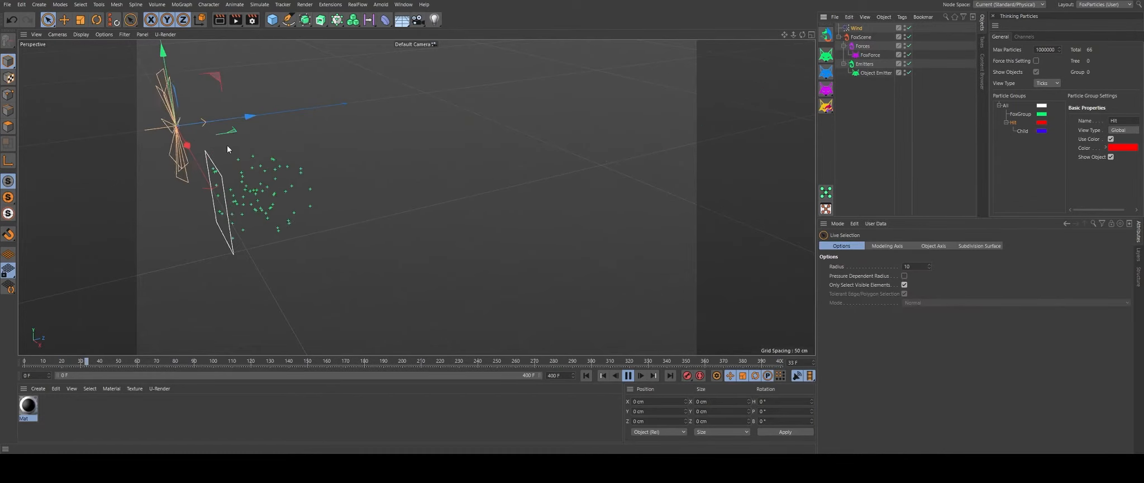
{"action": "left_click", "coordinate": [553, 240]}
{"action": "left_click", "coordinate": [163, 117]}
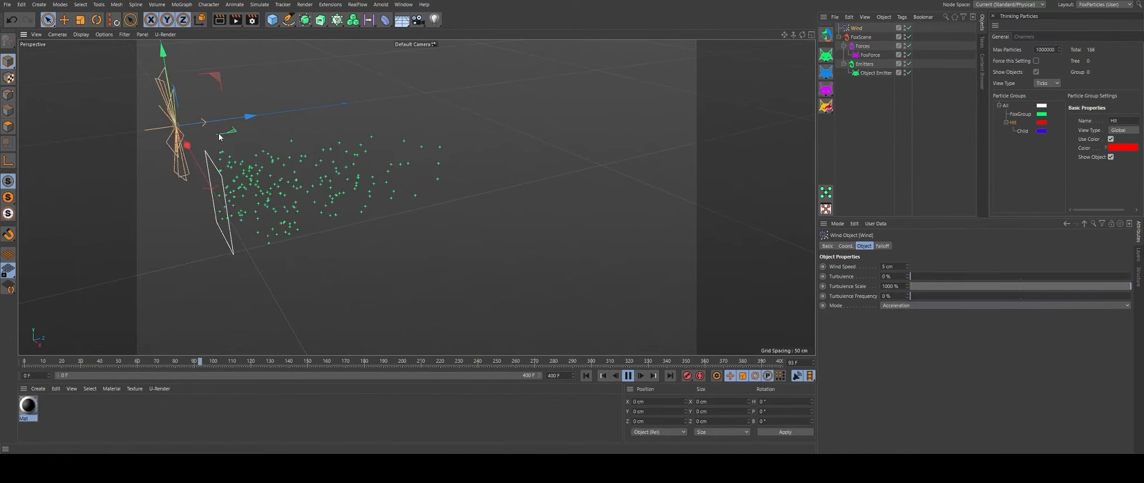
{"action": "left_click_drag", "start_coordinate": [163, 116], "coordinate": [499, 239]}
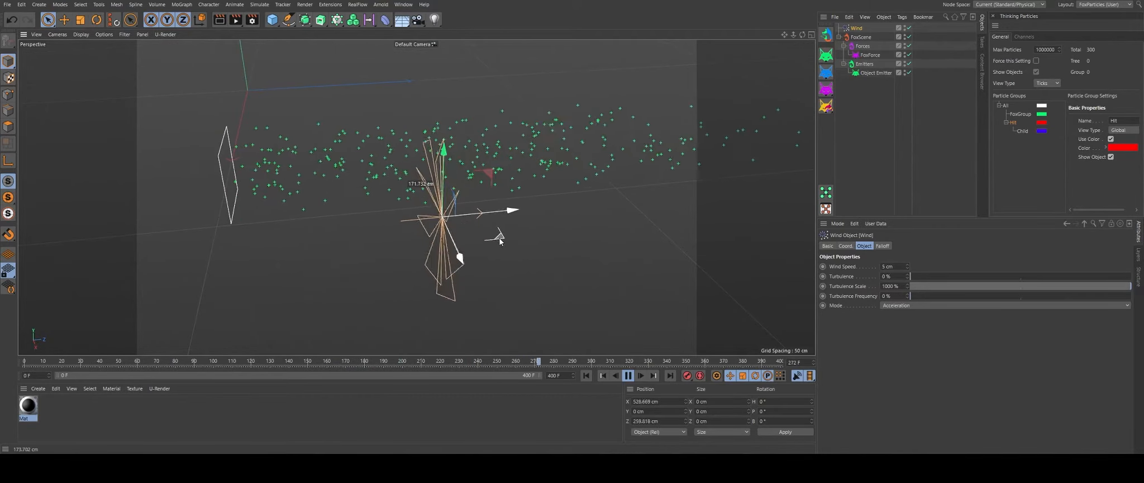
Step: Rotate the wind object to a heading of about 66° so it blows across the particle stream
{"action": "left_click_drag", "start_coordinate": [437, 209], "coordinate": [291, 219], "text": "alt"}
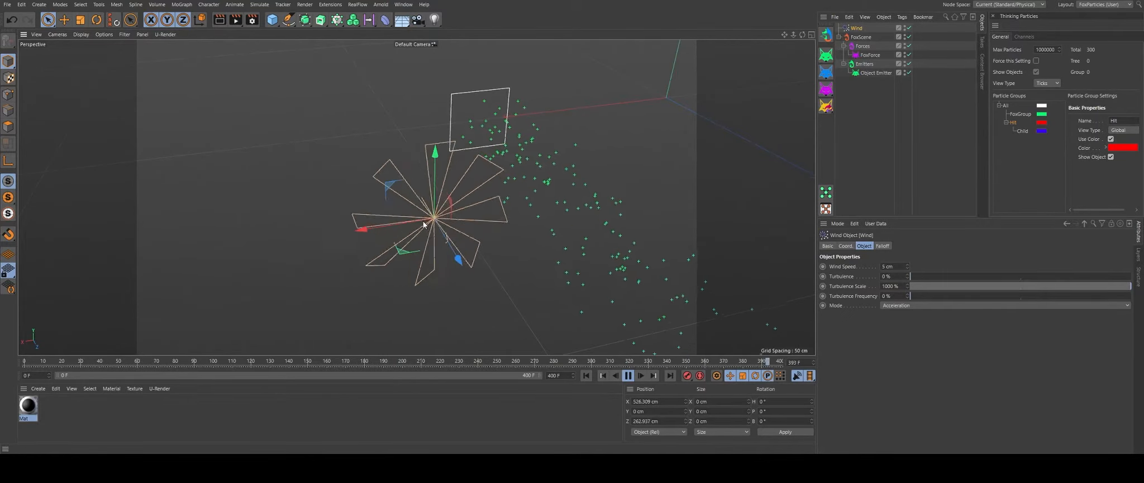
{"action": "key", "text": "r"}
{"action": "left_click_drag", "start_coordinate": [426, 243], "coordinate": [483, 236]}
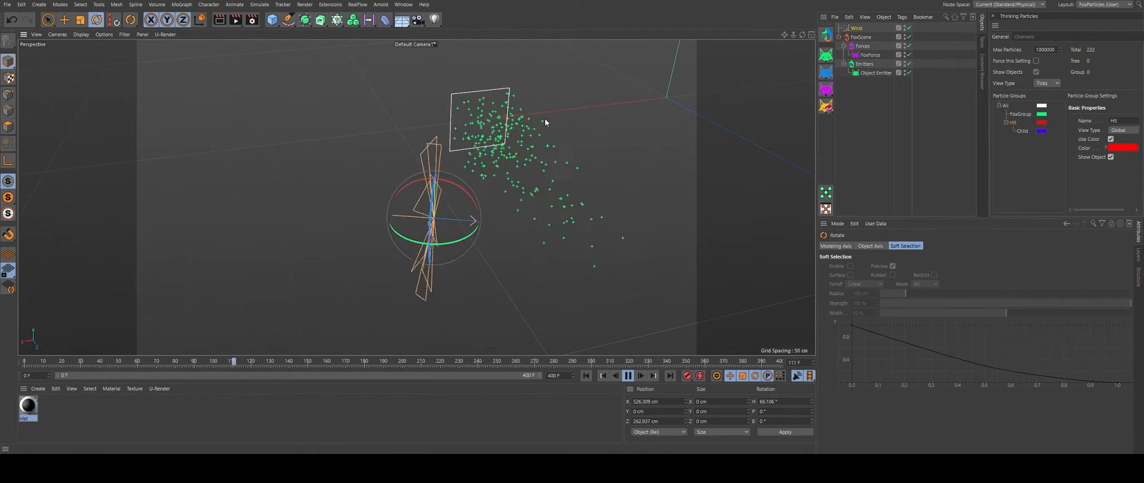
Step: Assign the Wind object as the FoxForce's force object and replay the simulation from the start to view its effect
{"action": "left_click", "coordinate": [875, 56]}
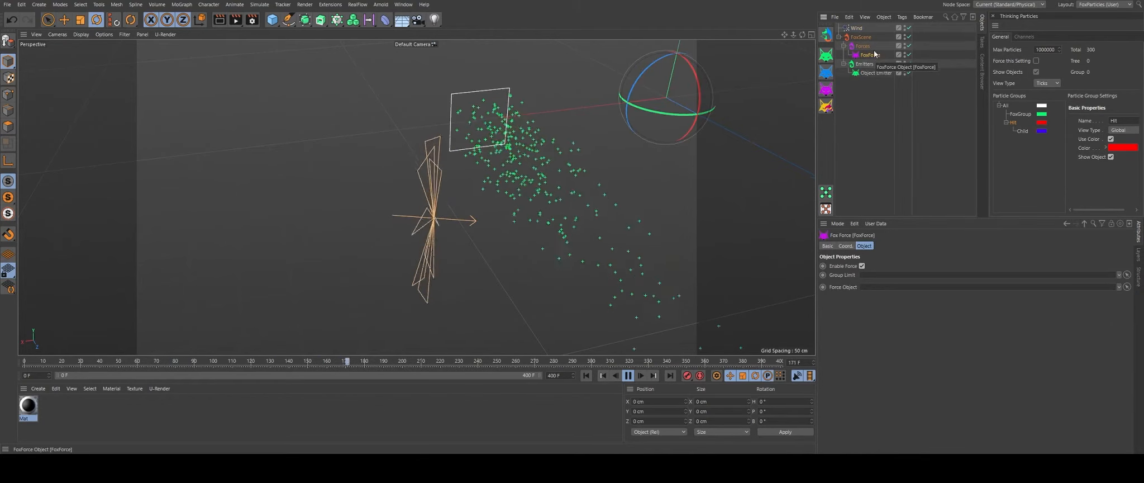
{"action": "left_click_drag", "start_coordinate": [857, 28], "coordinate": [974, 103]}
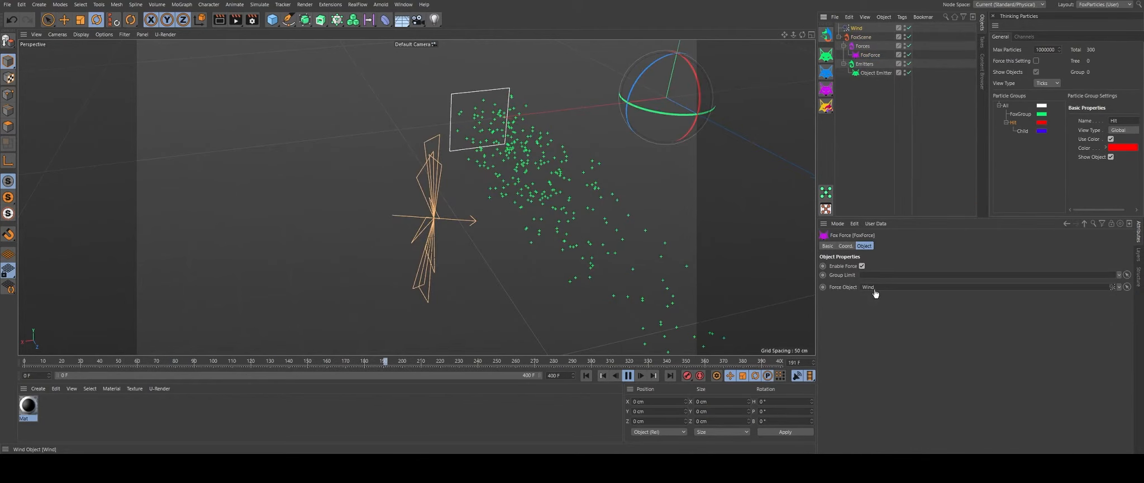
{"action": "left_click_drag", "start_coordinate": [875, 293], "coordinate": [875, 291]}
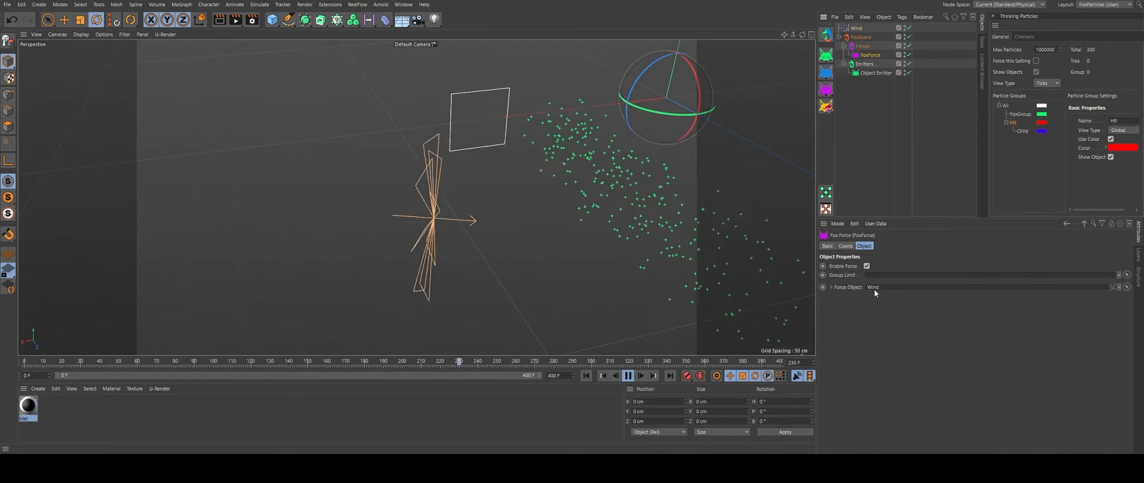
{"action": "left_click_drag", "start_coordinate": [475, 131], "coordinate": [457, 306], "text": "alt"}
{"action": "left_click", "coordinate": [589, 374]}
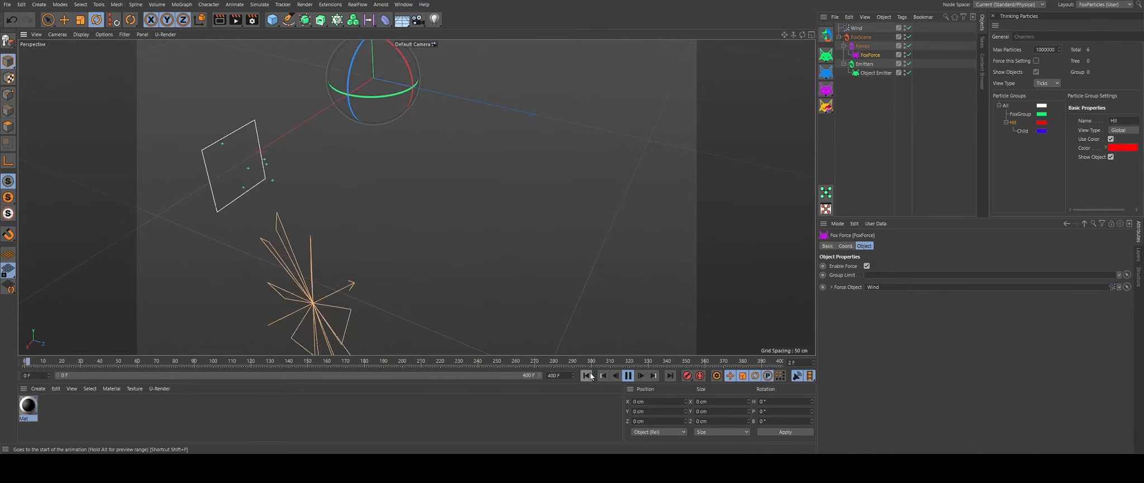
{"action": "left_click_drag", "start_coordinate": [292, 159], "coordinate": [466, 185], "text": "alt"}
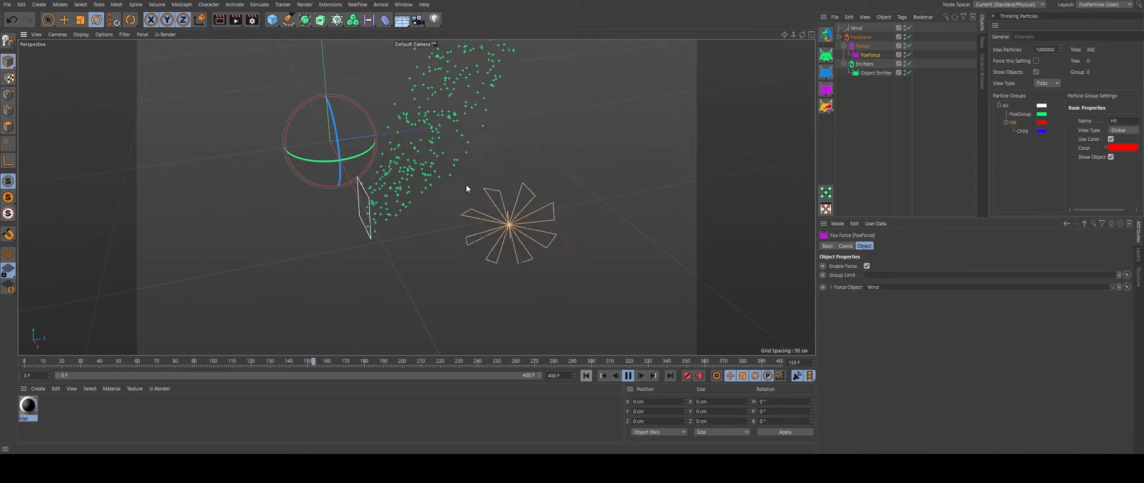
Step: Add a Linear Field to the falloff of the wind object
{"action": "left_click", "coordinate": [856, 28]}
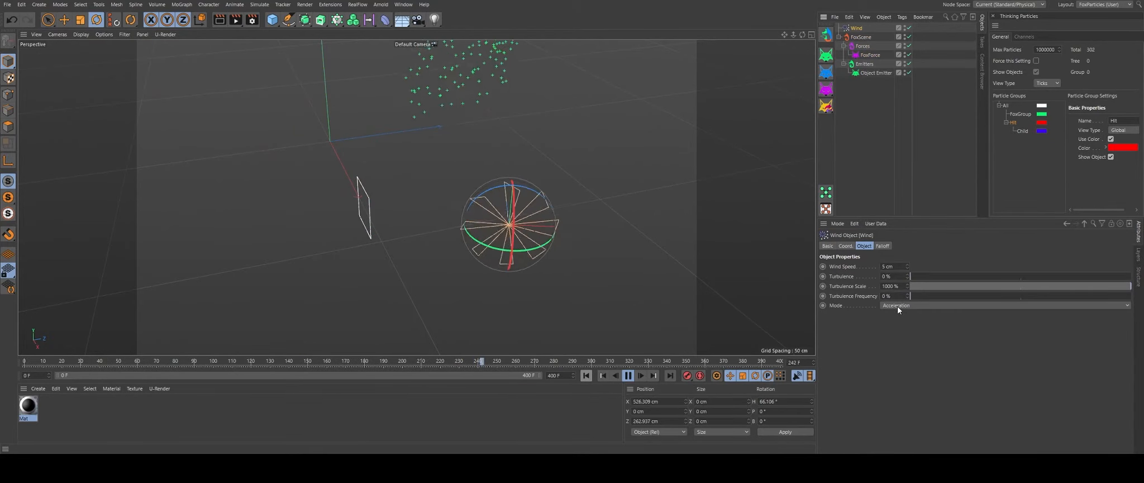
{"action": "left_click", "coordinate": [898, 306]}
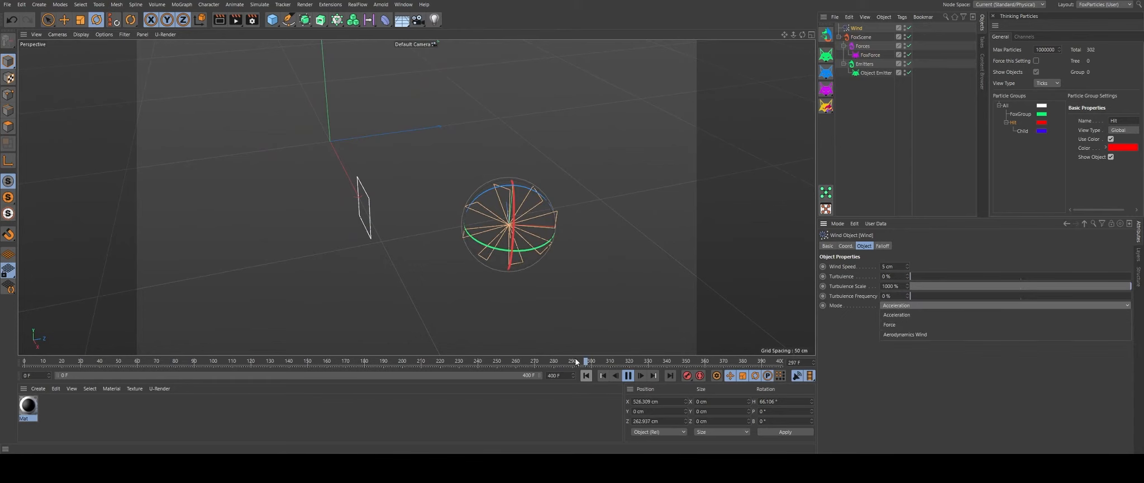
{"action": "left_click", "coordinate": [887, 174]}
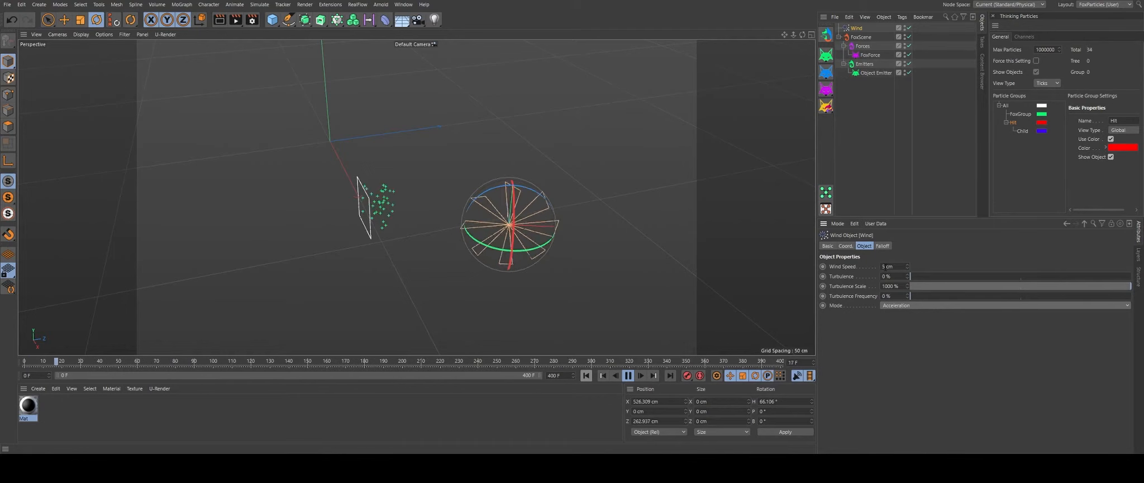
{"action": "left_click", "coordinate": [883, 246]}
{"action": "left_click", "coordinate": [837, 333]}
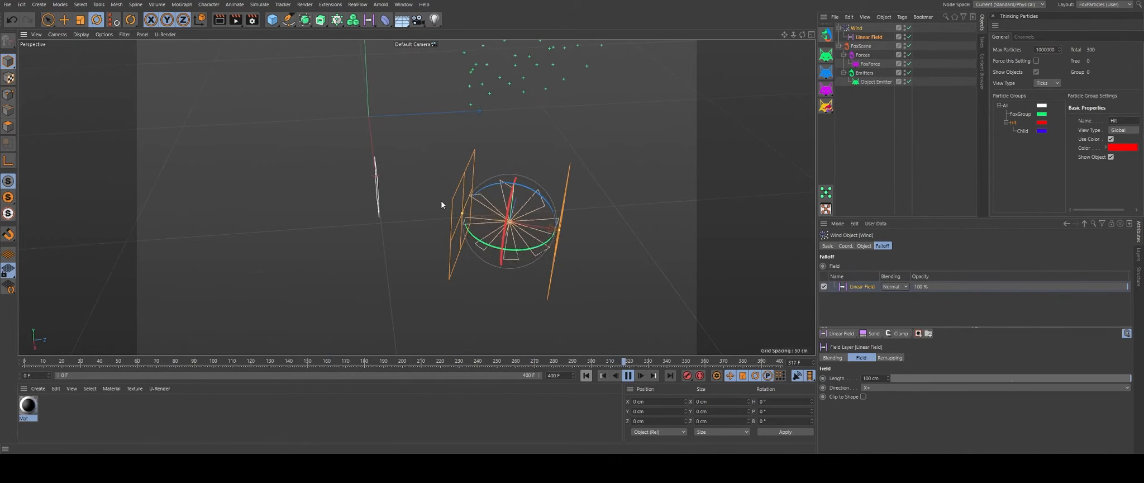
Step: Rotate the wind's linear field to a heading of about 15°
{"action": "left_click", "coordinate": [485, 212]}
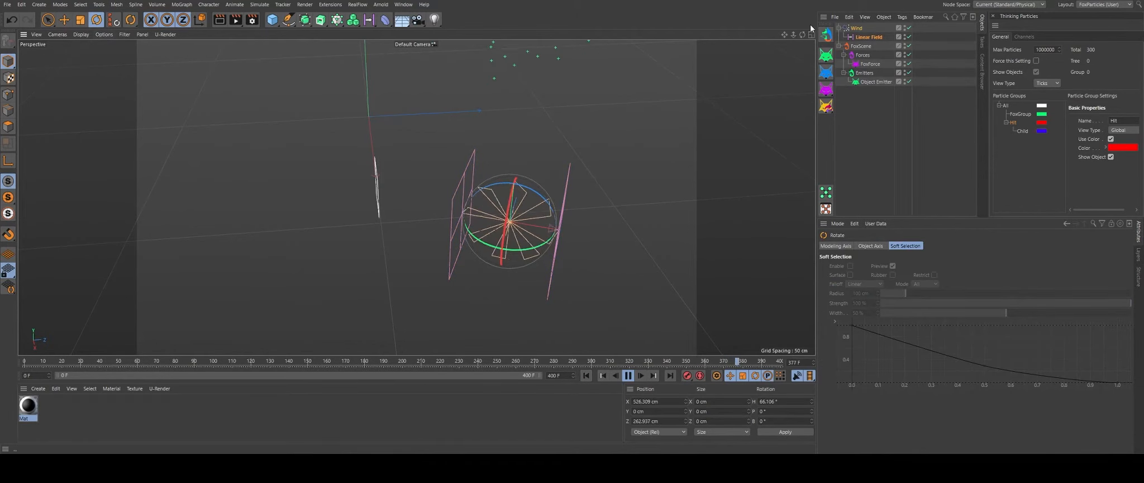
{"action": "left_click", "coordinate": [868, 36]}
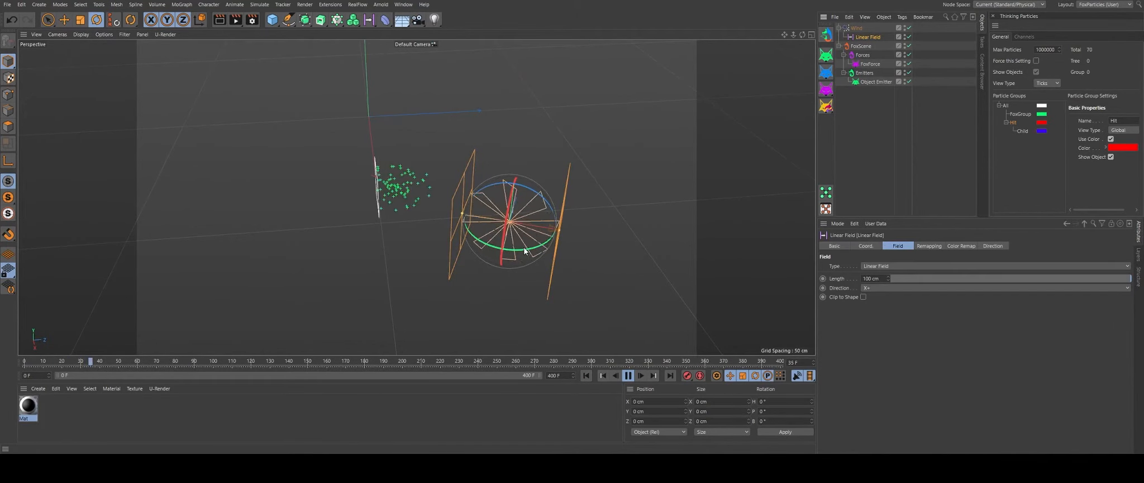
{"action": "left_click_drag", "start_coordinate": [523, 245], "coordinate": [531, 244]}
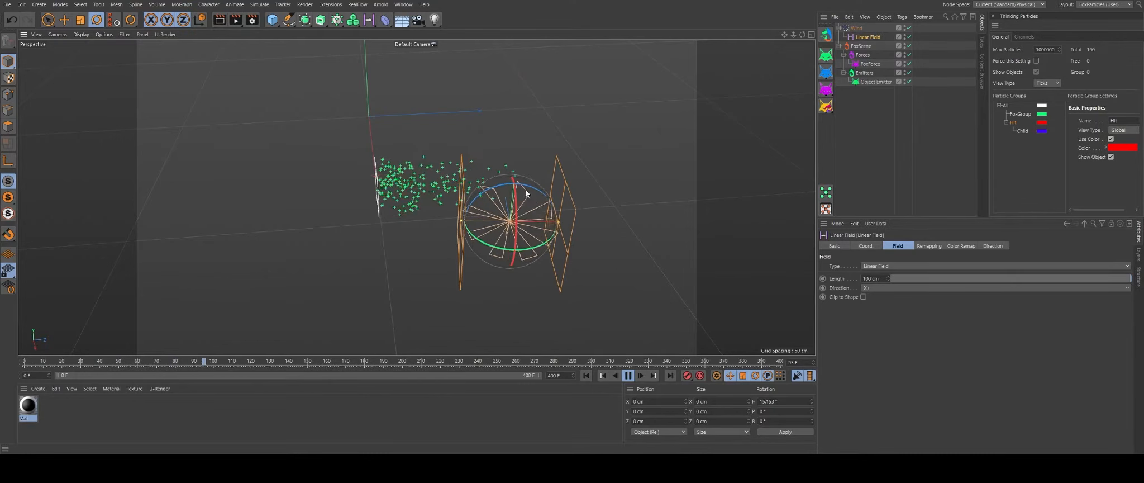
Step: Set the wind's turbulence to 100 % and its turbulence scale to about 37.3 %, and inspect the particle stream from several angles
{"action": "left_click", "coordinate": [872, 29]}
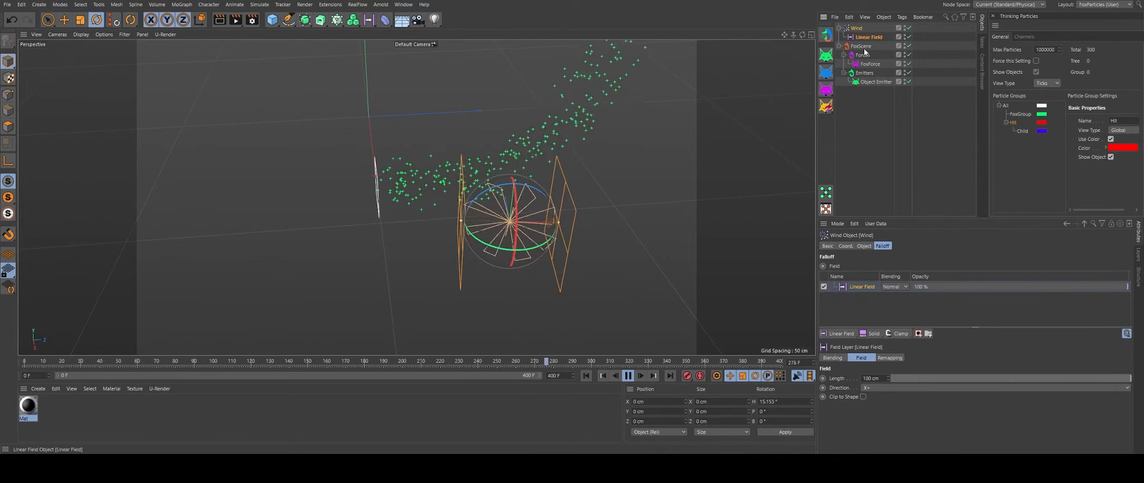
{"action": "left_click", "coordinate": [864, 246]}
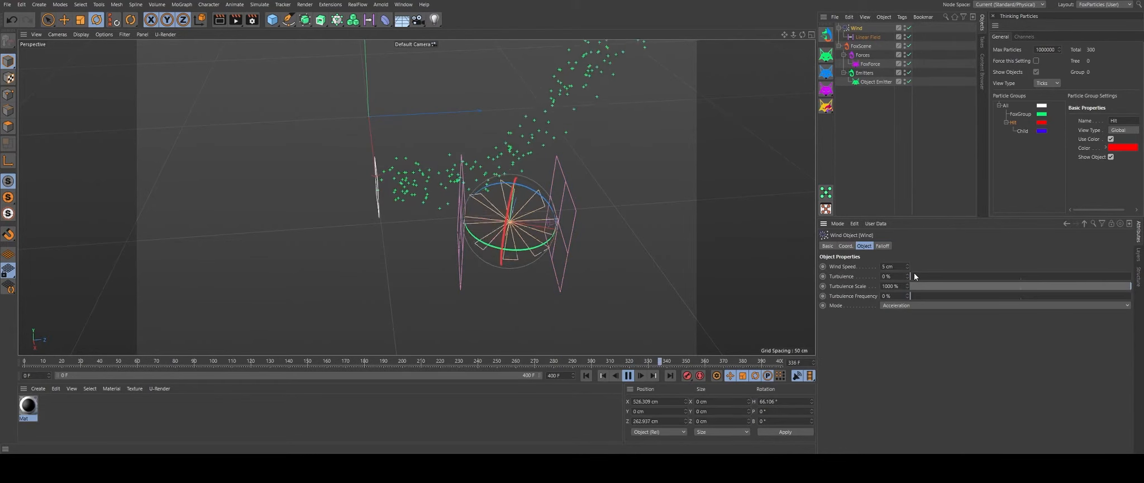
{"action": "left_click_drag", "start_coordinate": [914, 276], "coordinate": [1131, 276]}
{"action": "left_click_drag", "start_coordinate": [922, 286], "coordinate": [918, 287]}
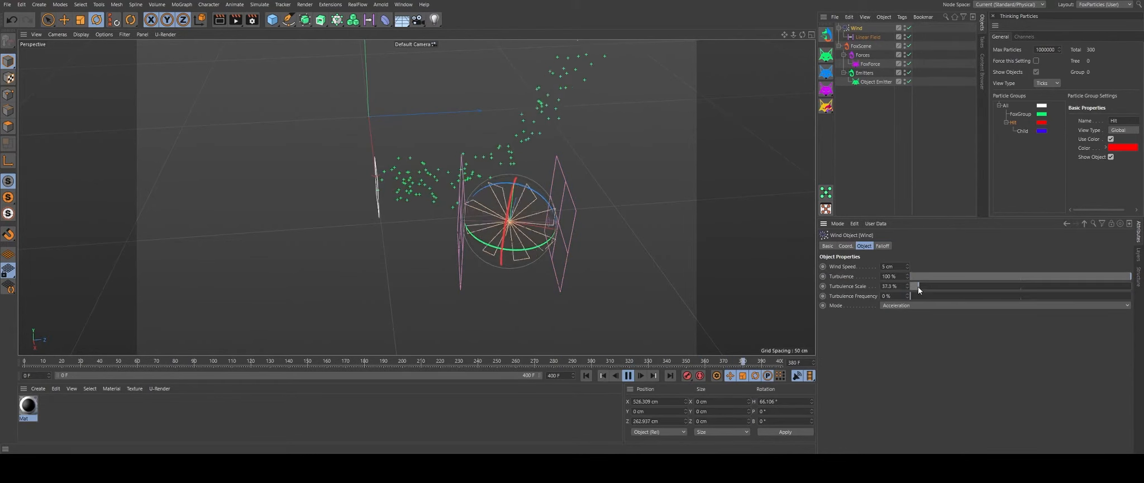
{"action": "left_click_drag", "start_coordinate": [514, 148], "coordinate": [508, 142], "text": "alt"}
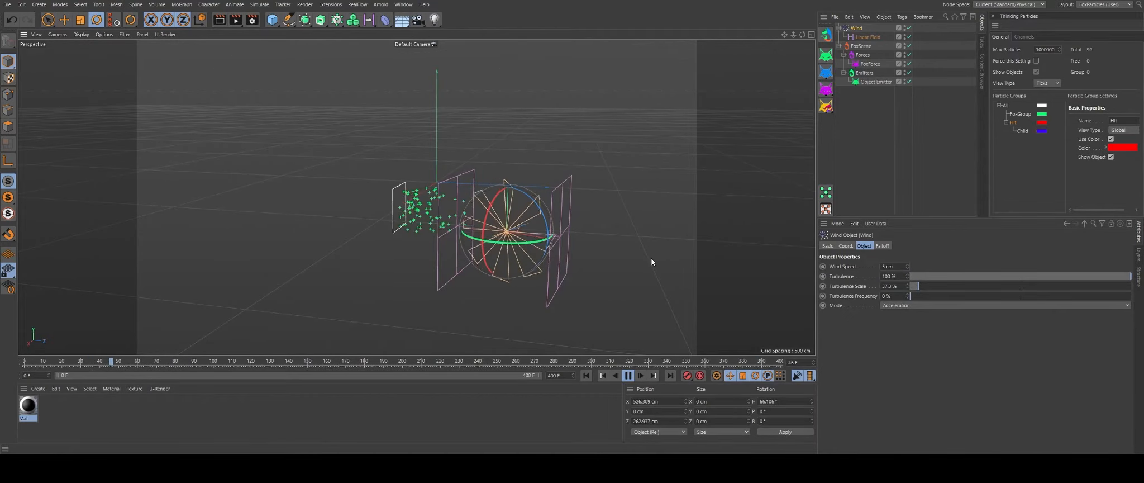
{"action": "left_click_drag", "start_coordinate": [583, 218], "coordinate": [581, 246], "text": "alt"}
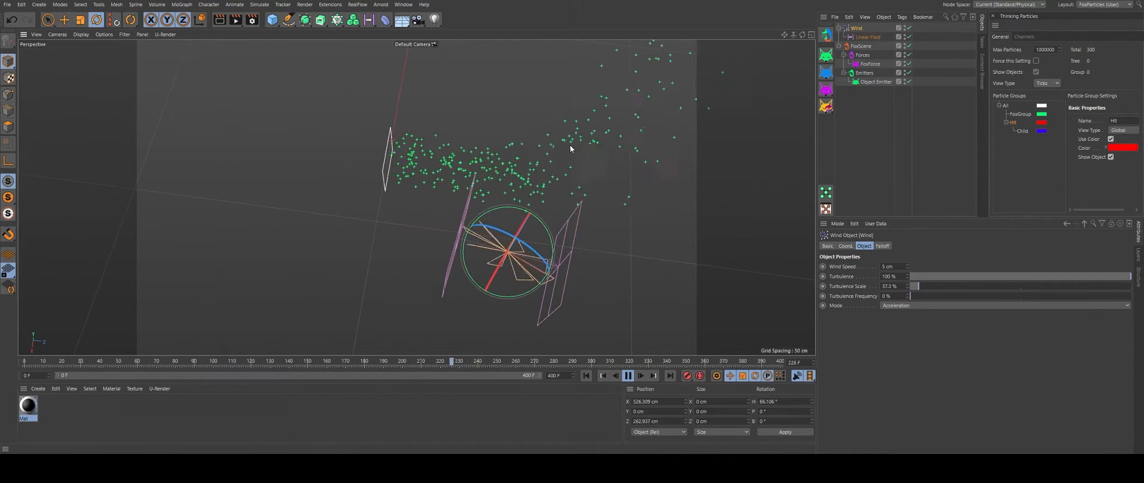
{"action": "left_click_drag", "start_coordinate": [482, 188], "coordinate": [495, 114], "text": "alt"}
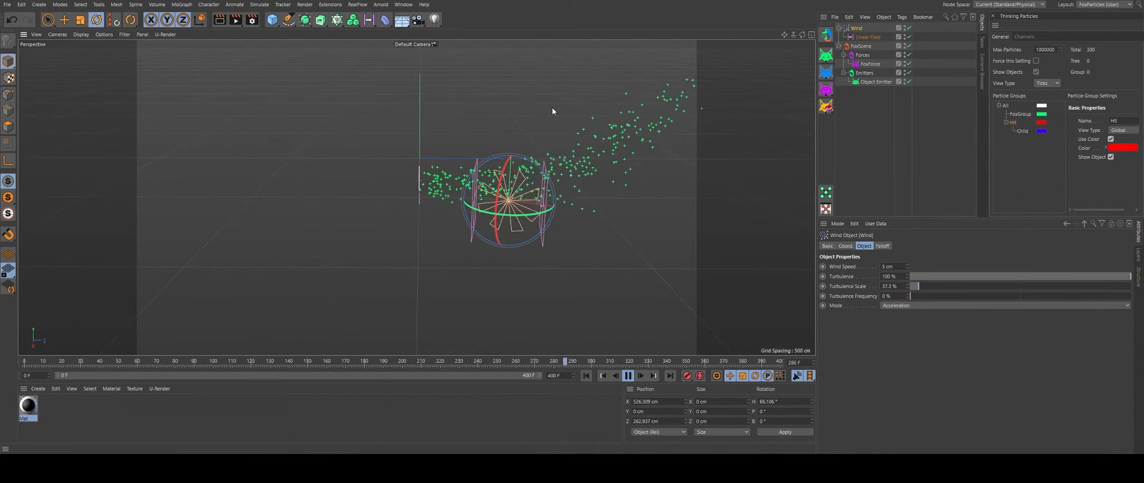
Step: Delete the wind object with its linear field, detach the simulation forces list as a floating palette, and add an Attractor
{"action": "key", "text": "Delete"}
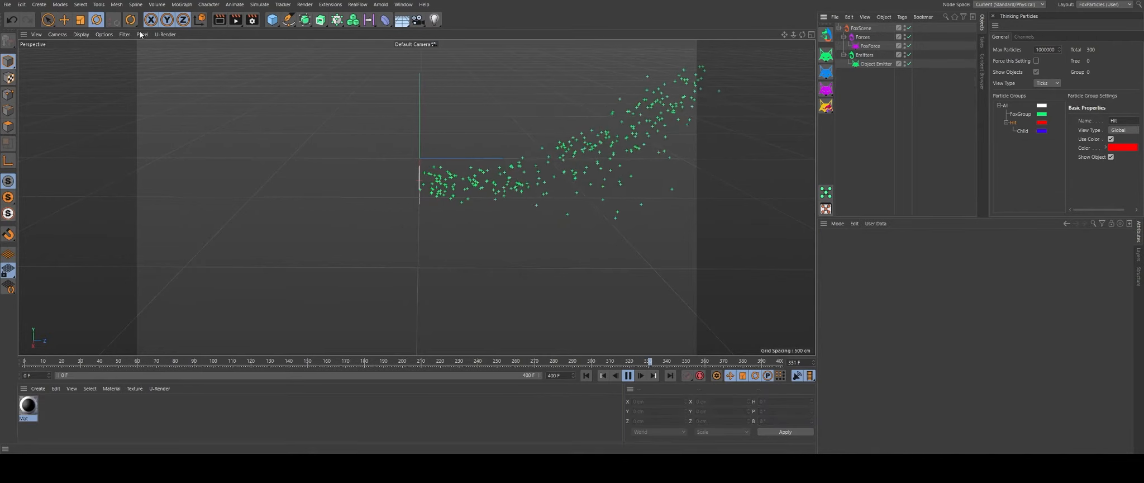
{"action": "left_click", "coordinate": [252, 4]}
{"action": "mouse_move", "coordinate": [287, 66]}
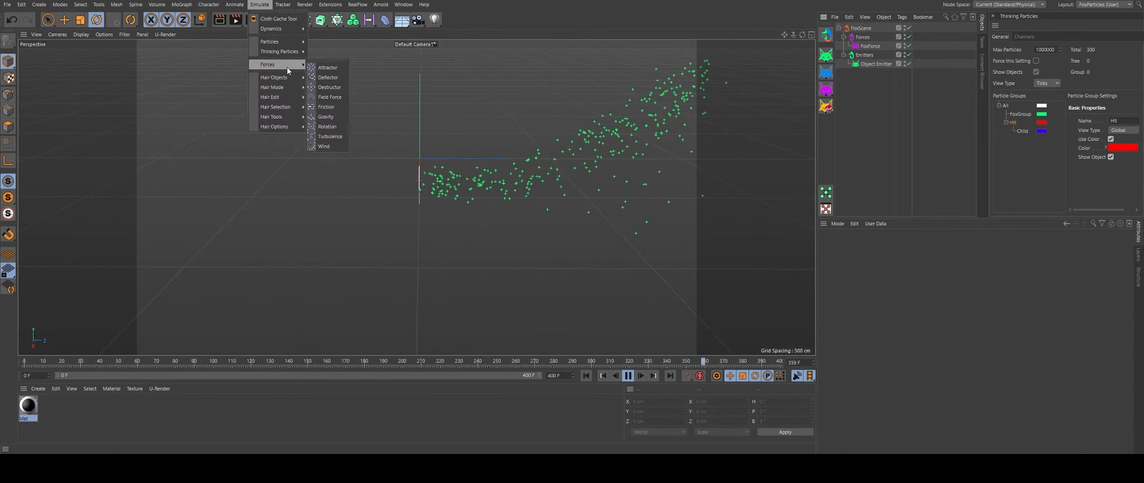
{"action": "left_click", "coordinate": [327, 61]}
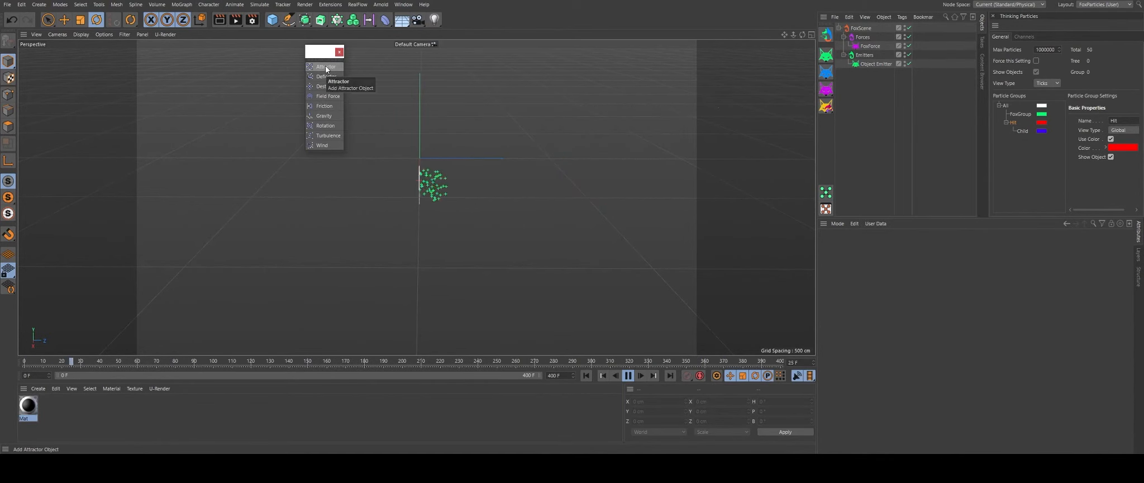
{"action": "left_click", "coordinate": [325, 67]}
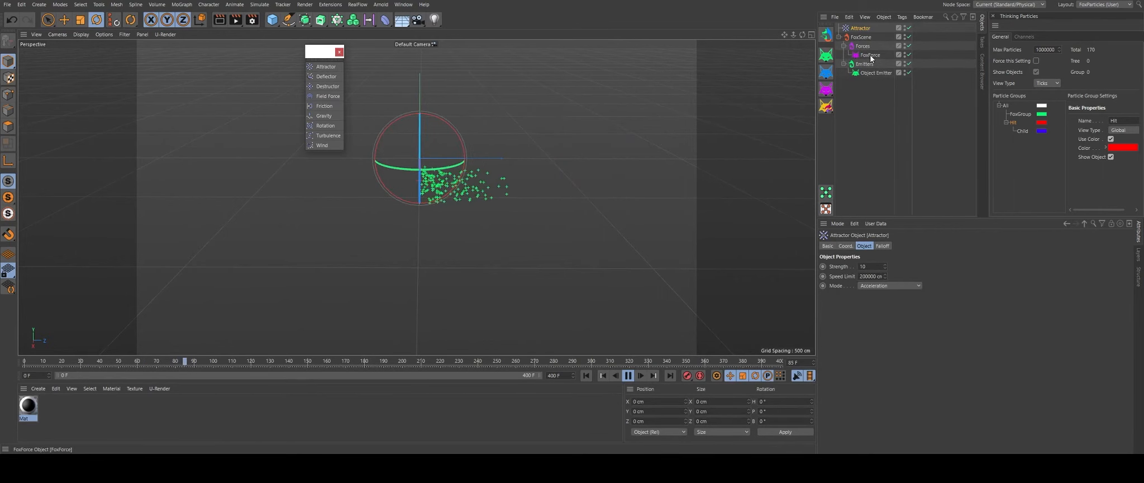
Step: Move the Attractor along Z to about 298 cm, ahead of the emitter, and view the particle stream from above
{"action": "key", "text": "space"}
{"action": "left_click_drag", "start_coordinate": [493, 159], "coordinate": [571, 158]}
{"action": "left_click_drag", "start_coordinate": [512, 139], "coordinate": [408, 218], "text": "alt"}
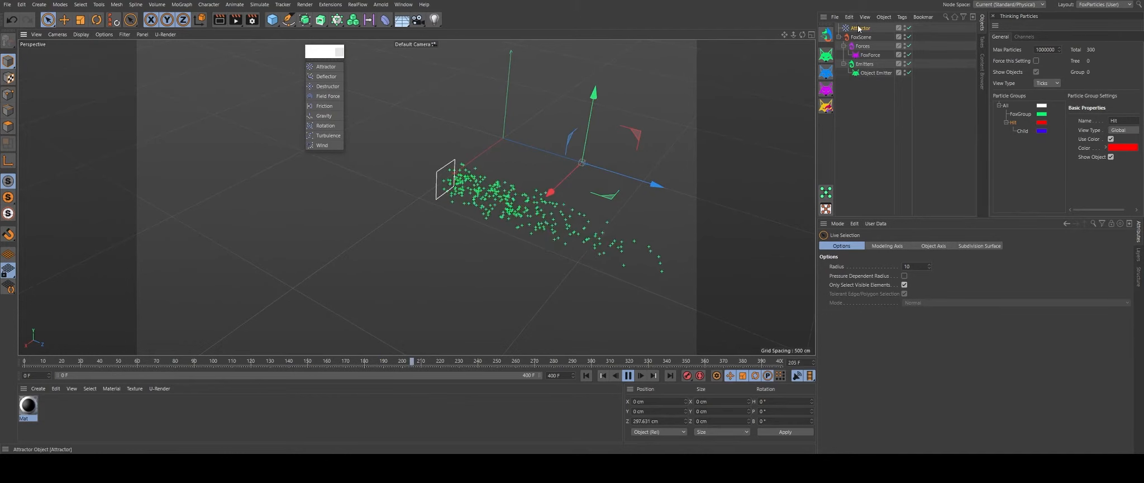
Step: Try to assign the Attractor as the FoxForce's force object
{"action": "left_click", "coordinate": [870, 55]}
{"action": "left_click_drag", "start_coordinate": [861, 29], "coordinate": [913, 162]}
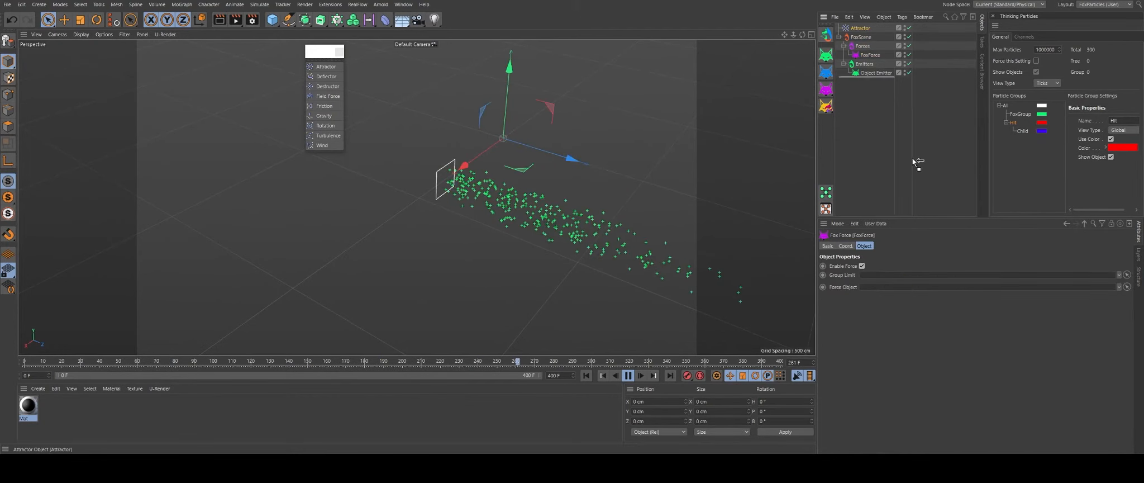
{"action": "left_click_drag", "start_coordinate": [885, 292], "coordinate": [862, 285]}
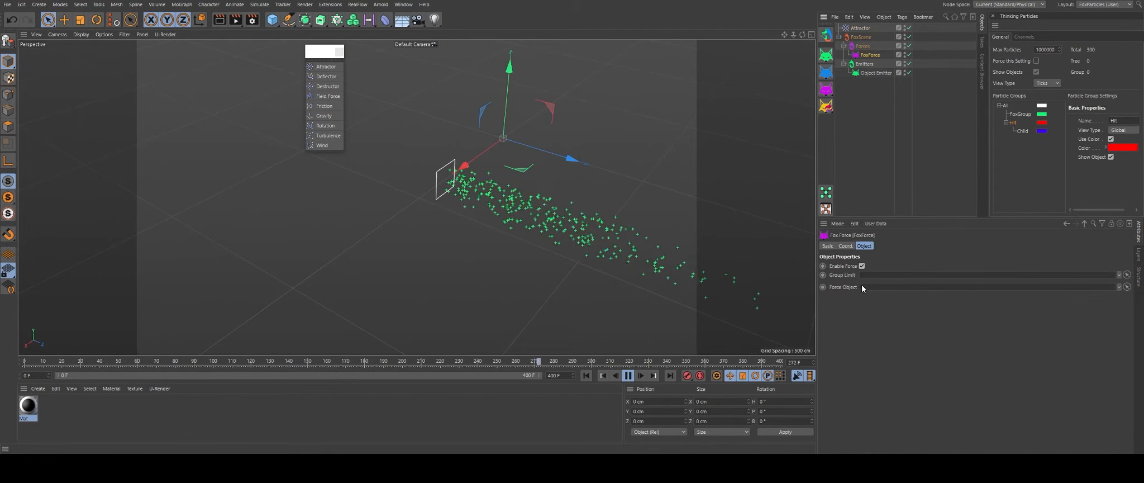
Step: Set the Attractor's strength to 1000 and move it along X to about 429 cm
{"action": "left_click", "coordinate": [861, 29]}
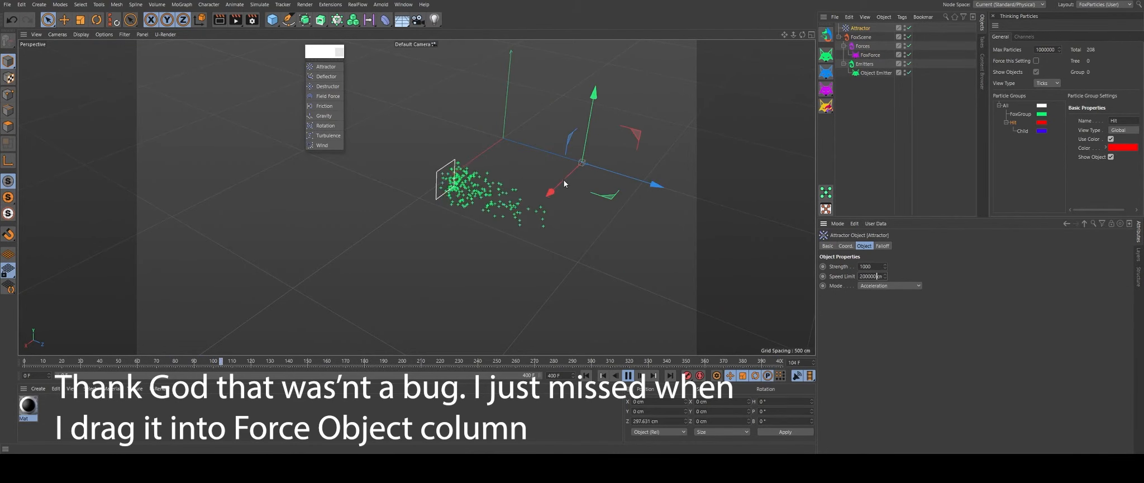
{"action": "left_click_drag", "start_coordinate": [563, 180], "coordinate": [490, 235]}
{"action": "left_click_drag", "start_coordinate": [588, 239], "coordinate": [658, 238]}
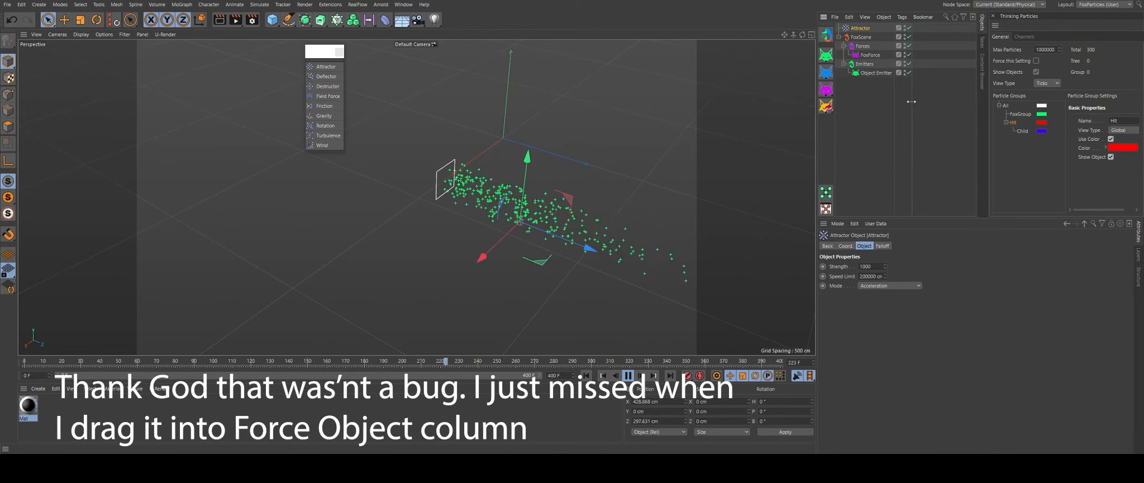
Step: Switch the Attractor's mode to Force and move it along X to about 105 cm
{"action": "left_click", "coordinate": [887, 285]}
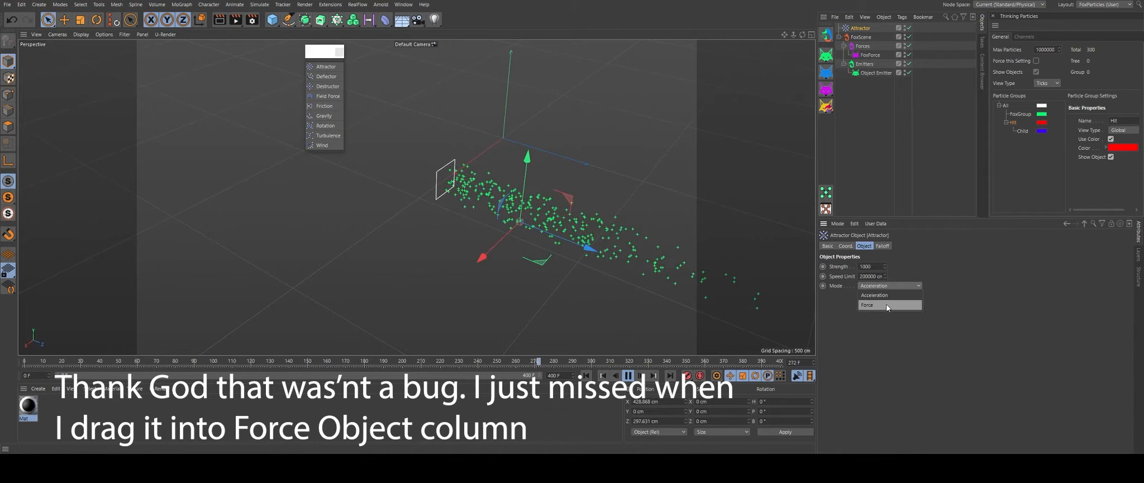
{"action": "left_click", "coordinate": [886, 304]}
{"action": "left_click_drag", "start_coordinate": [492, 247], "coordinate": [557, 211]}
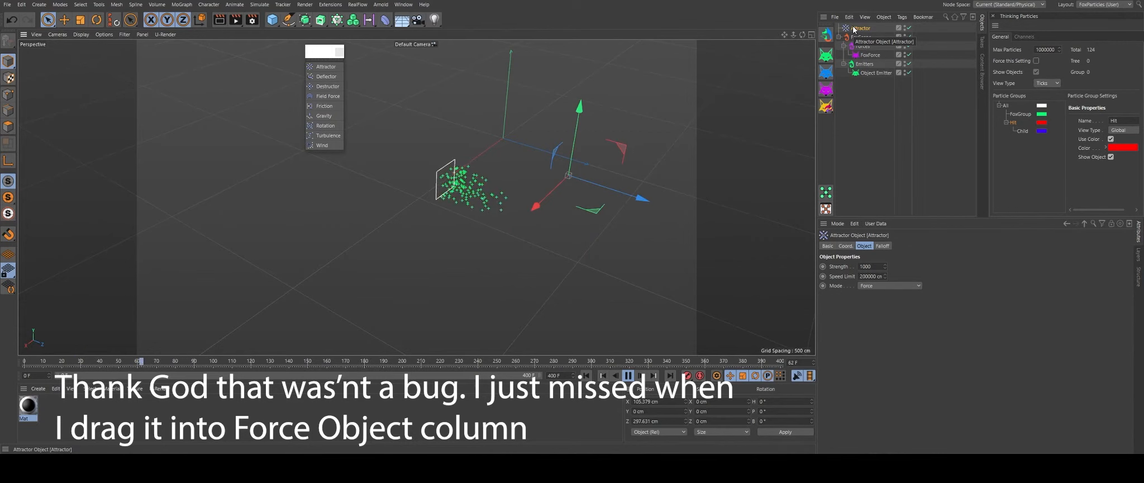
Step: Replace the Attractor with a Turbulence object and assign it as the FoxForce's force object
{"action": "key", "text": "Delete"}
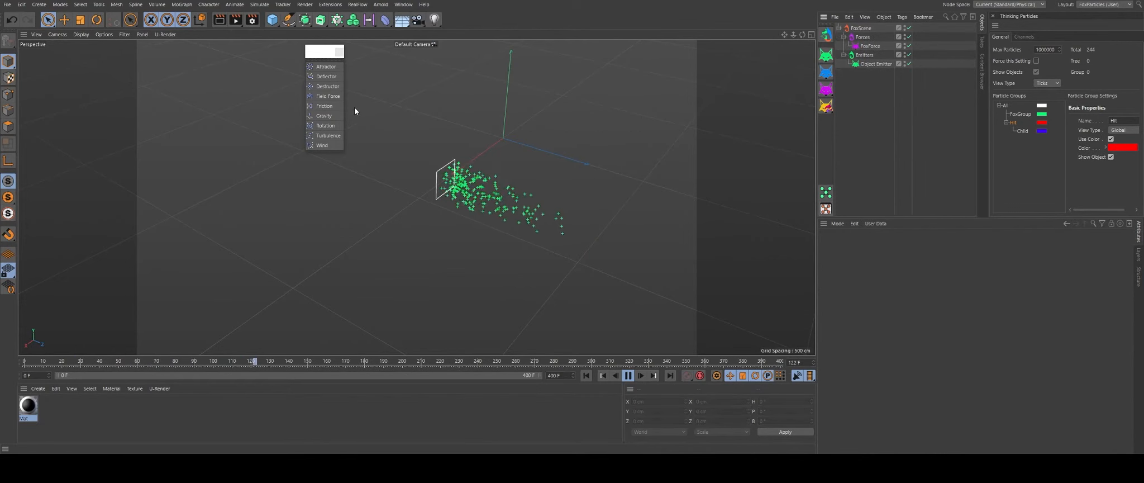
{"action": "left_click", "coordinate": [328, 135]}
{"action": "left_click", "coordinate": [868, 54]}
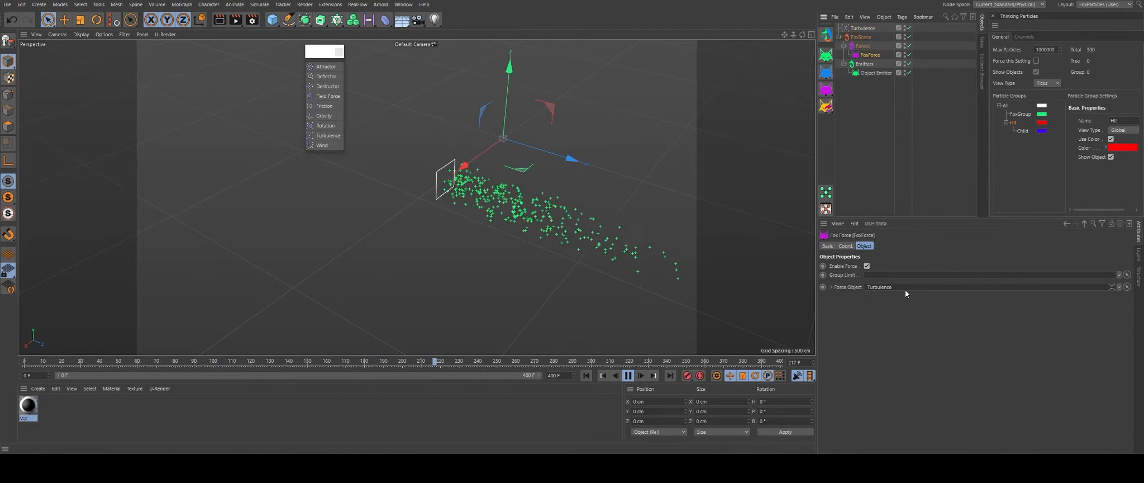
Step: Set the turbulence's scale to about 78.66 % and inspect the particle stream from a lower angle
{"action": "left_click", "coordinate": [860, 27]}
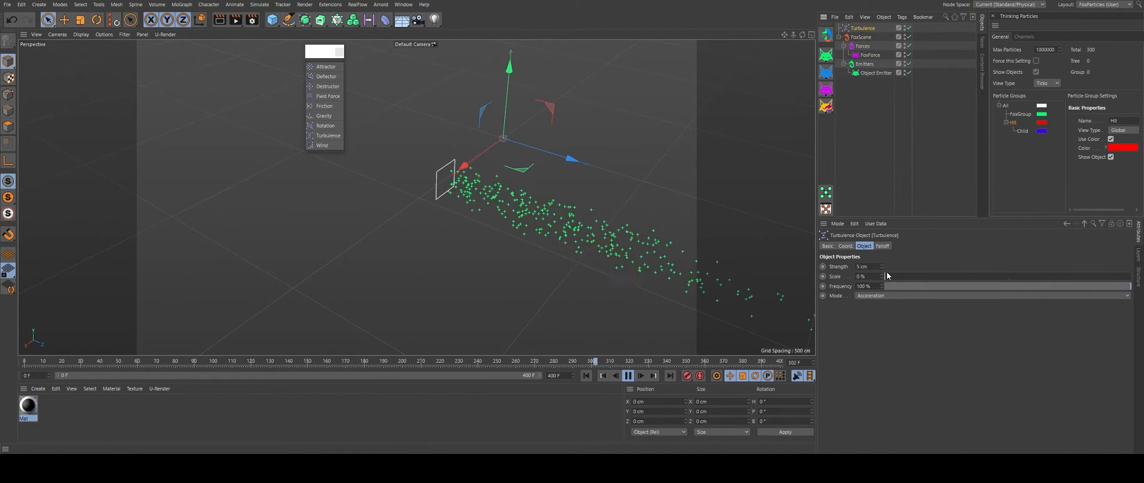
{"action": "left_click_drag", "start_coordinate": [887, 276], "coordinate": [904, 276]}
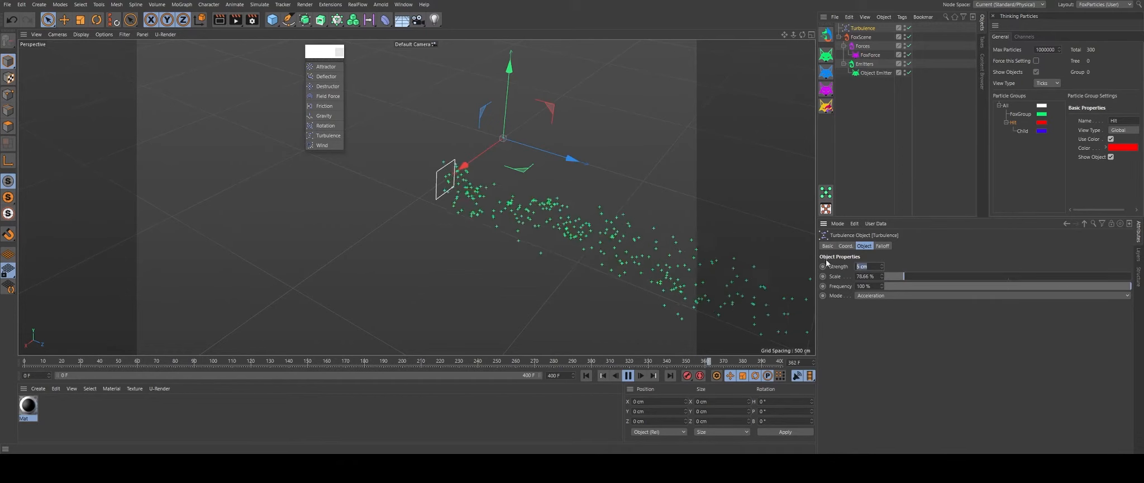
{"action": "left_click_drag", "start_coordinate": [539, 243], "coordinate": [571, 143], "text": "alt"}
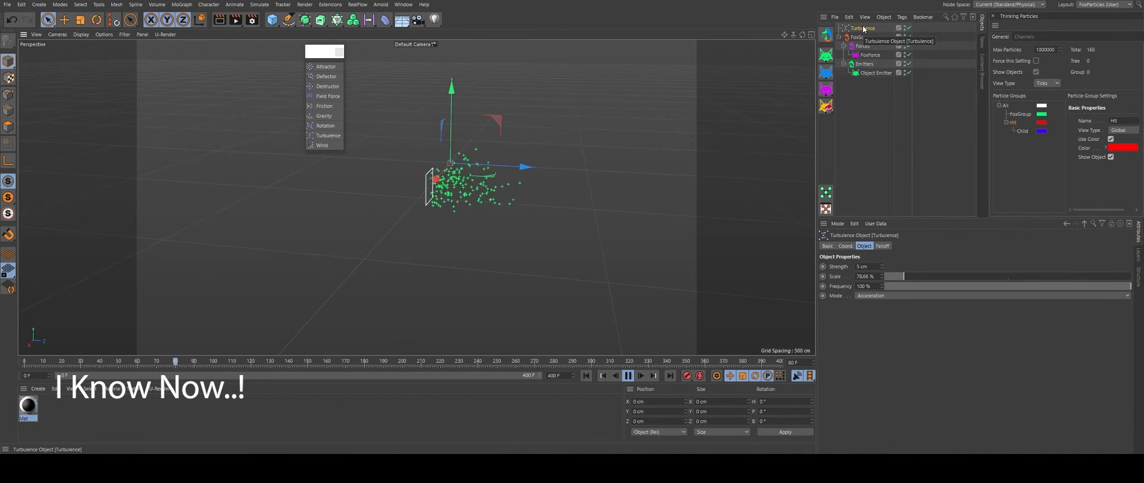
Step: Replace the turbulence with a Field Force object and assign it as the FoxForce's force object
{"action": "key", "text": "Delete"}
{"action": "left_click", "coordinate": [328, 96]}
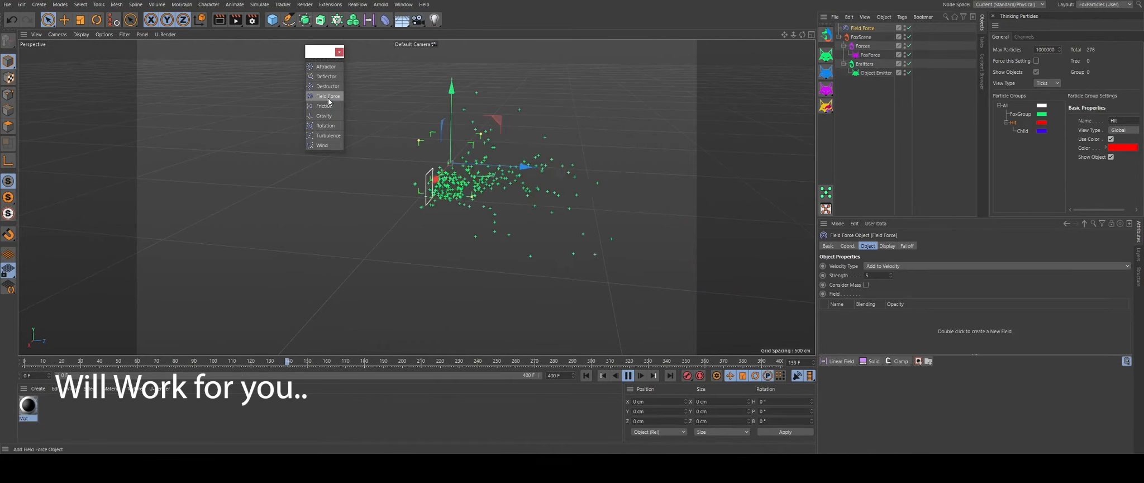
{"action": "left_click", "coordinate": [870, 55]}
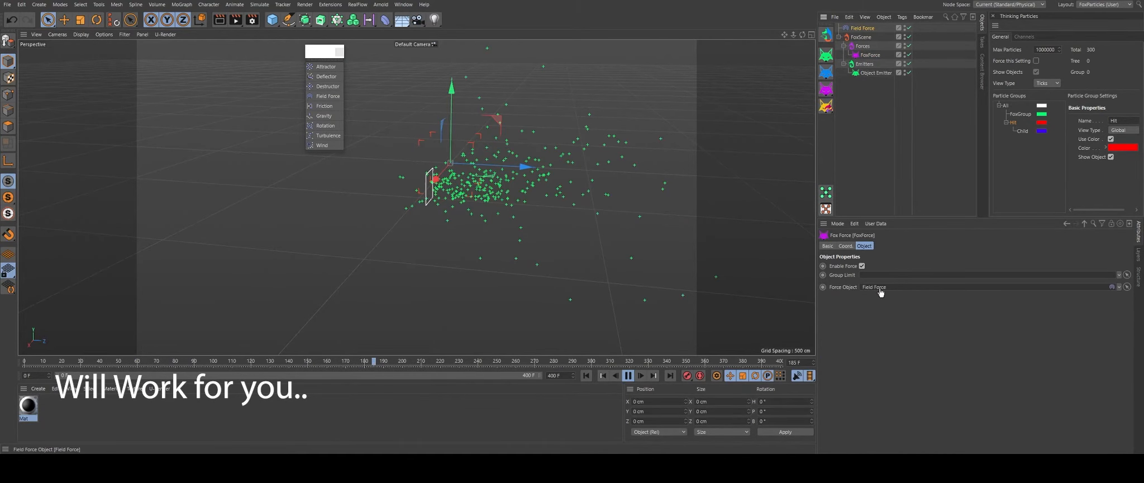
Step: Add a Spherical Field to the Field Force object
{"action": "left_click", "coordinate": [863, 28]}
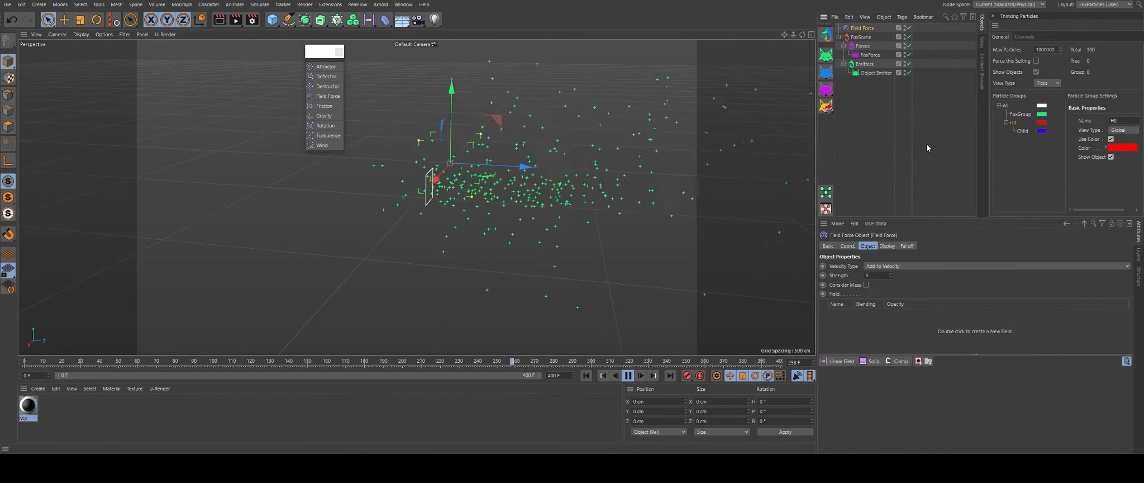
{"action": "left_click", "coordinate": [849, 361]}
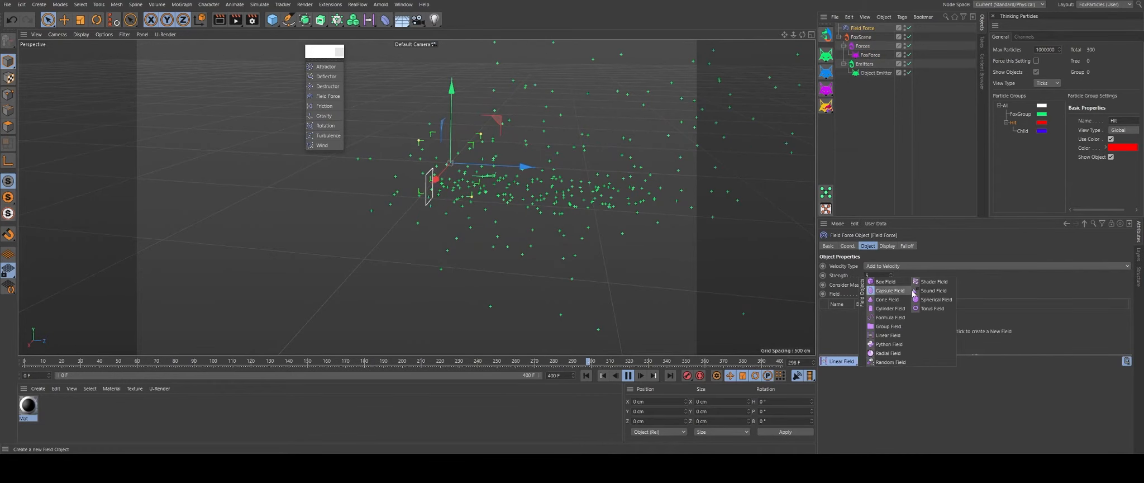
{"action": "left_click", "coordinate": [933, 300]}
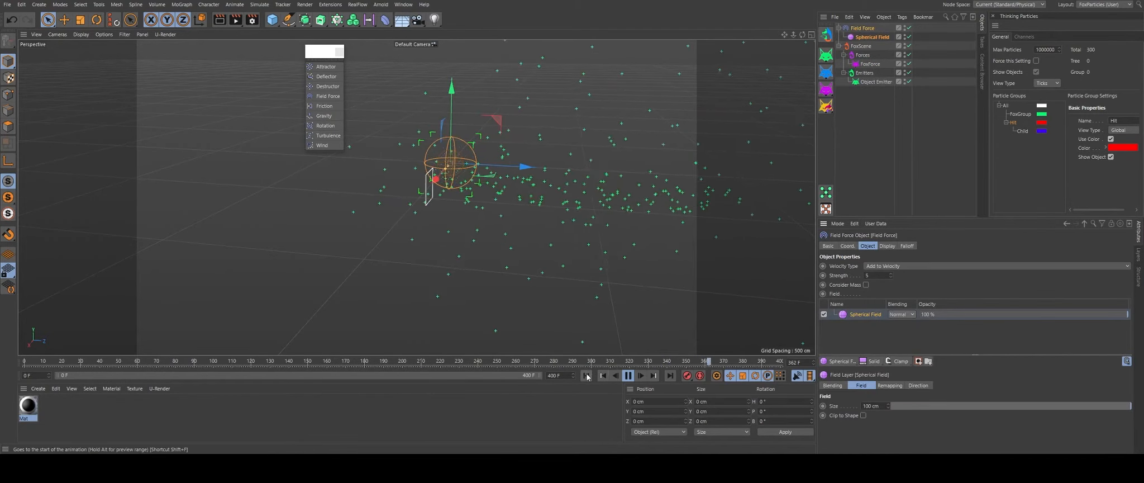
Step: Move the Field Force to about X 90 cm and Z 343 cm, and enlarge its spherical field to about 394 cm
{"action": "left_click_drag", "start_coordinate": [430, 145], "coordinate": [667, 192], "text": "alt"}
{"action": "left_click_drag", "start_coordinate": [587, 183], "coordinate": [555, 251]}
{"action": "left_click_drag", "start_coordinate": [571, 196], "coordinate": [425, 195]}
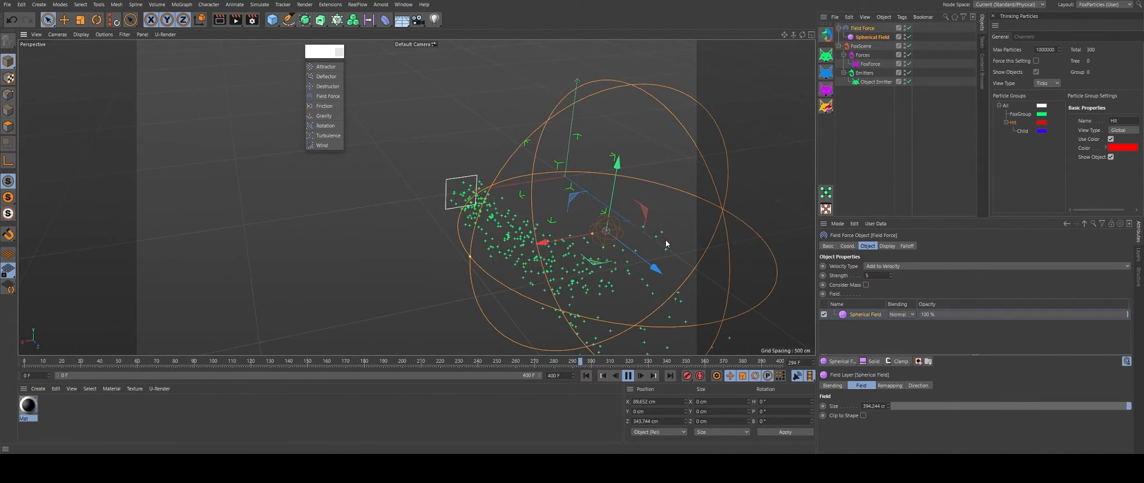
Step: Set the Field Force's strength to 50
{"action": "double_click", "coordinate": [873, 274]}
{"action": "type", "text": "50"}
{"action": "key", "text": "Return"}
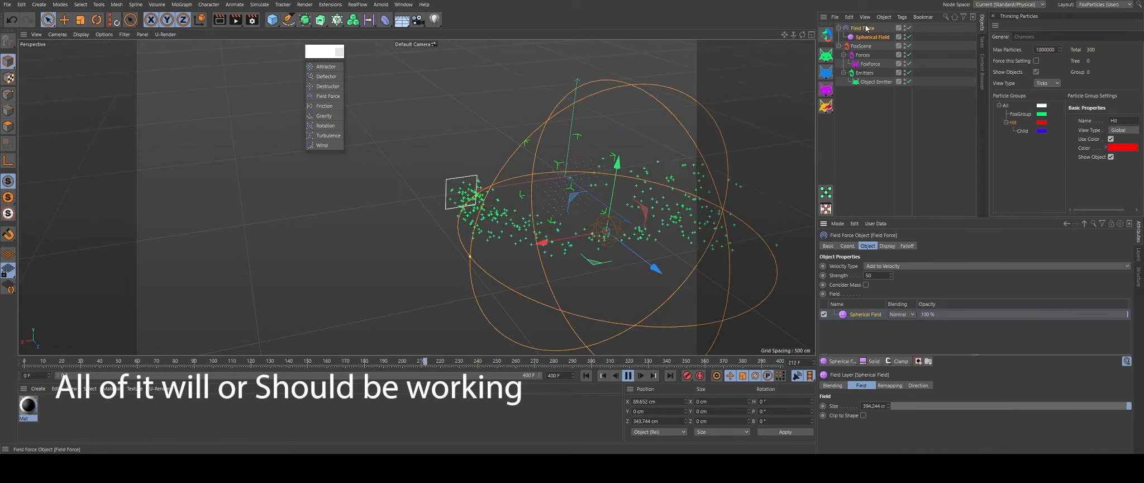
Step: Delete the Field Force with its spherical field, add a new Turbulence object, and assign it as the FoxForce's force object
{"action": "left_click", "coordinate": [870, 63]}
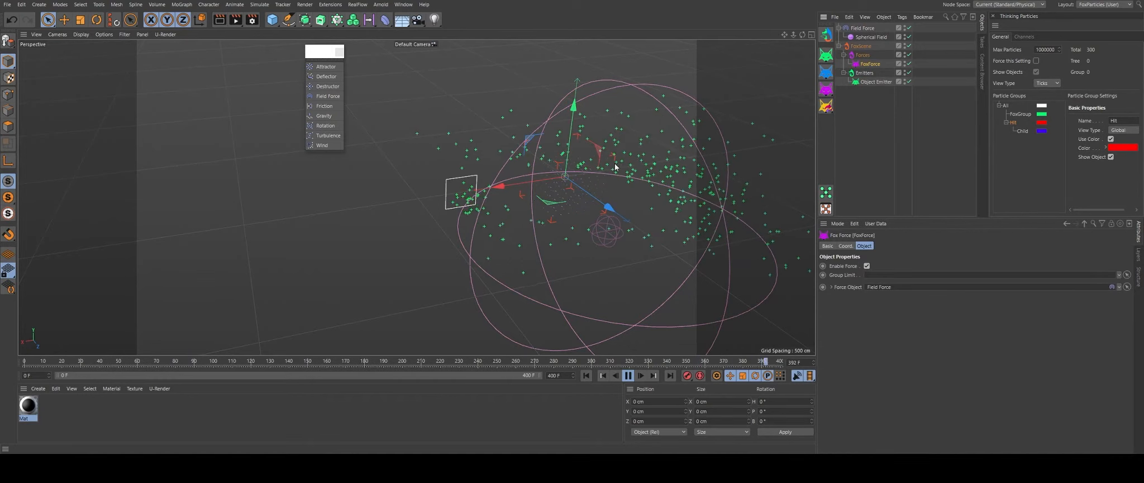
{"action": "left_click", "coordinate": [863, 28]}
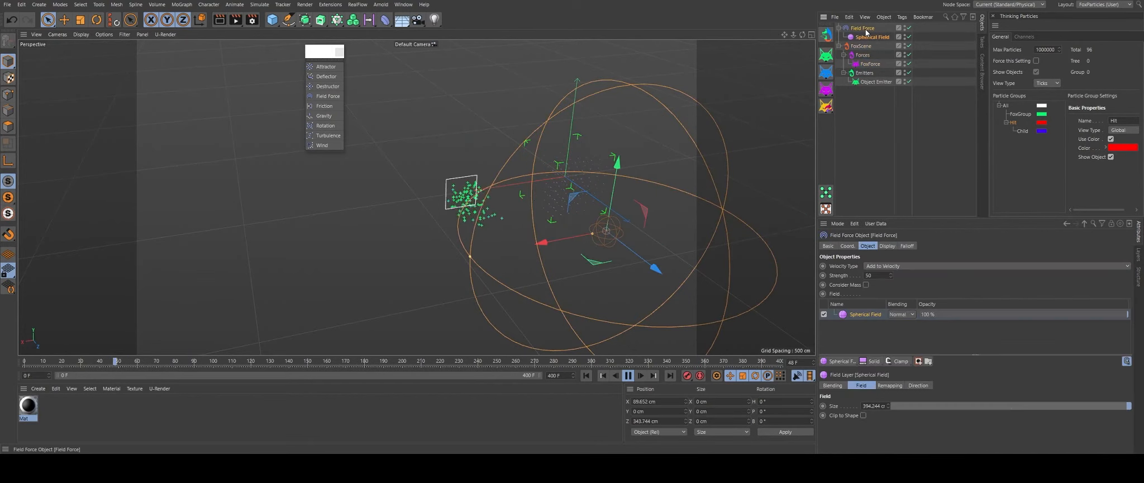
{"action": "key", "text": "Delete"}
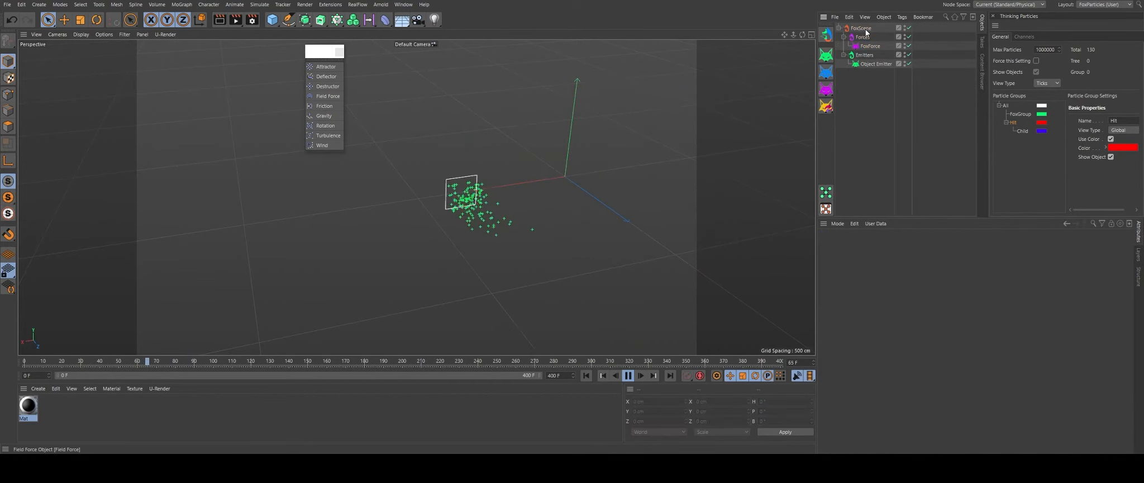
{"action": "left_click", "coordinate": [327, 136]}
{"action": "left_click", "coordinate": [868, 54]}
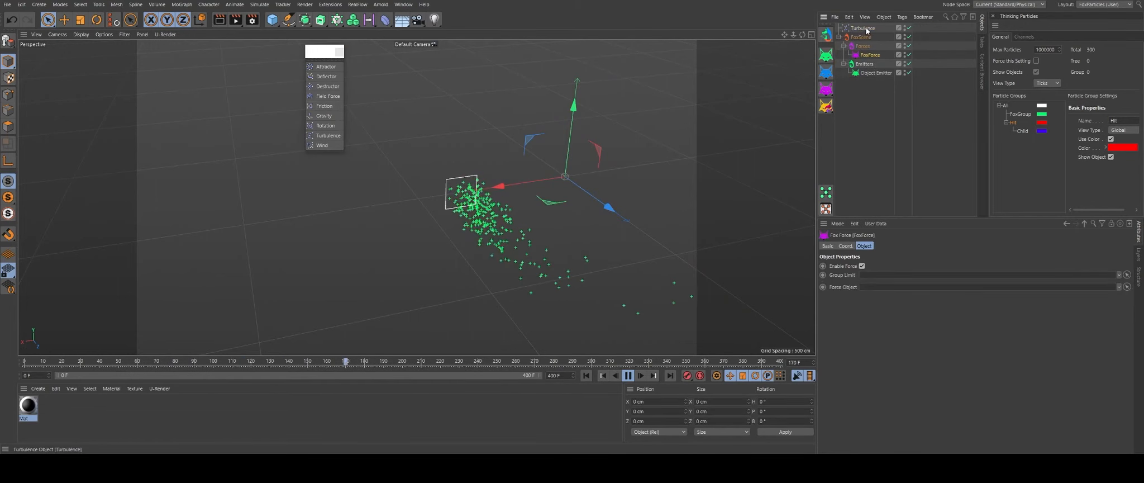
{"action": "left_click_drag", "start_coordinate": [862, 27], "coordinate": [918, 275]}
{"action": "left_click", "coordinate": [911, 288]}
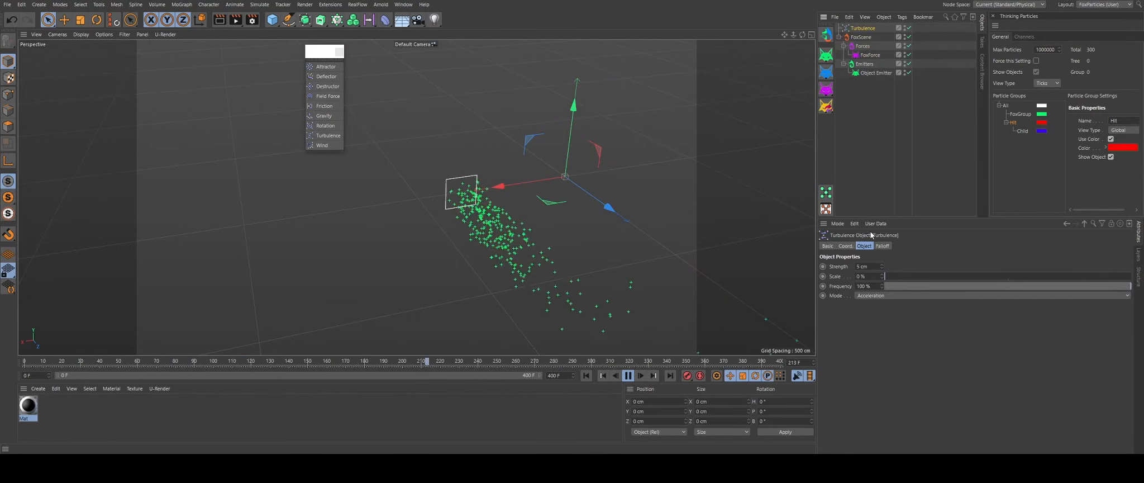
Step: Set the turbulence's strength to 50 cm and its scale to about 19 %, and view the particles from a lower angle
{"action": "double_click", "coordinate": [863, 266]}
{"action": "type", "text": "50"}
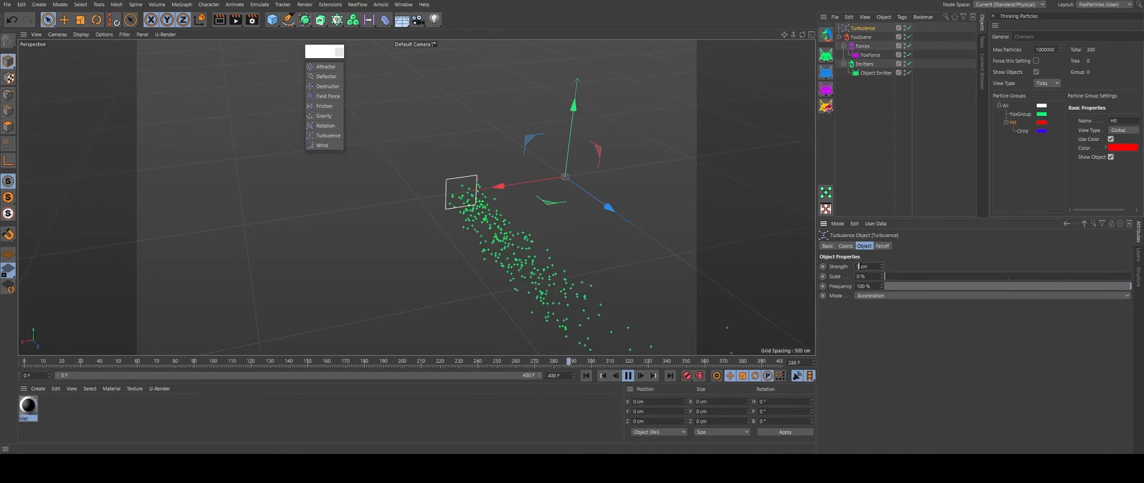
{"action": "key", "text": "Return"}
{"action": "mouse_move", "coordinate": [897, 275]}
{"action": "left_mouse_down"}
{"action": "mouse_move", "coordinate": [1117, 276]}
{"action": "mouse_move", "coordinate": [893, 276]}
{"action": "left_mouse_up"}
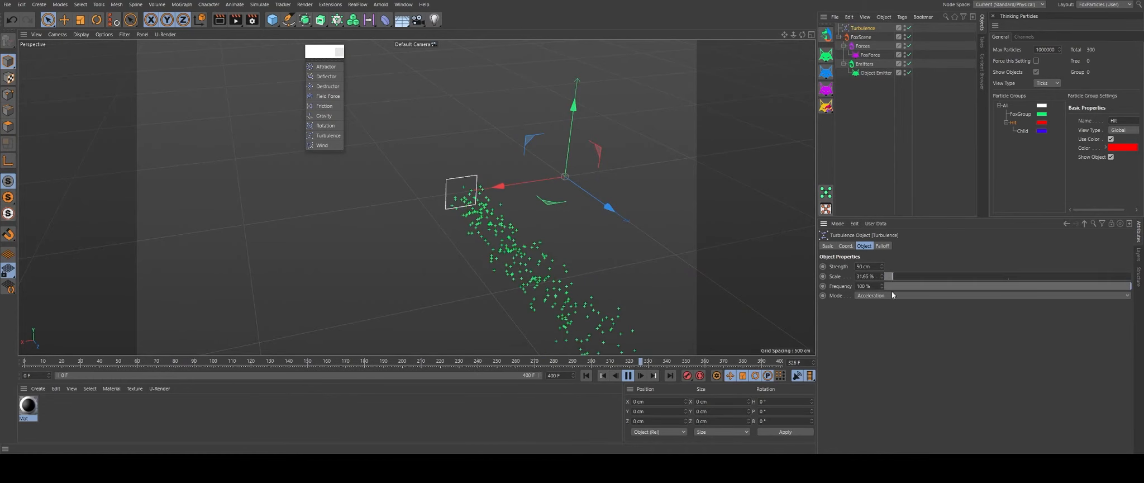
{"action": "left_click_drag", "start_coordinate": [567, 236], "coordinate": [600, 214], "text": "alt"}
{"action": "middle_click_drag", "start_coordinate": [599, 214], "coordinate": [539, 240], "text": "alt"}
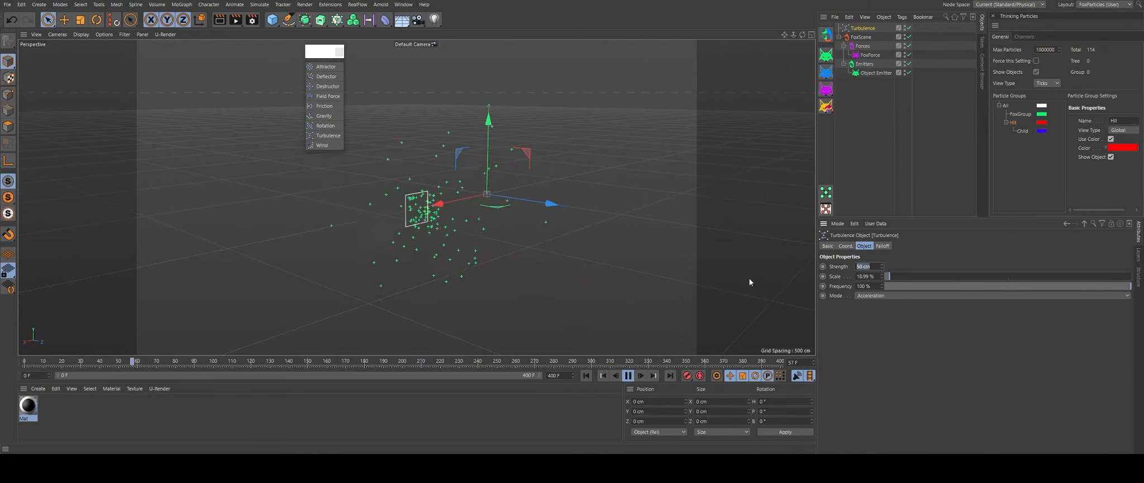
Step: Set the turbulence's strength to 5 cm, replay the simulation from the start, and check the FoxForce's settings
{"action": "type", "text": "5"}
{"action": "key", "text": "Return"}
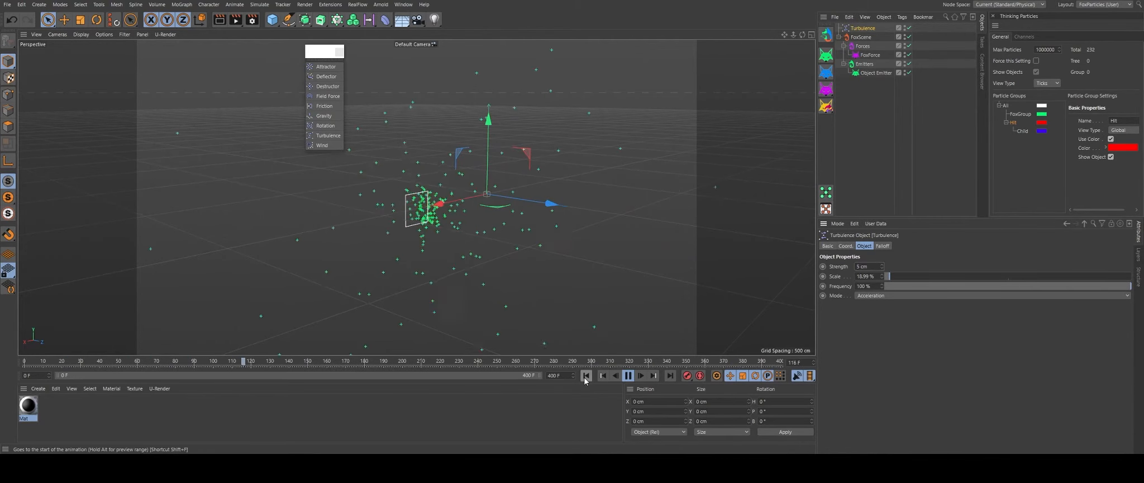
{"action": "left_click", "coordinate": [583, 377]}
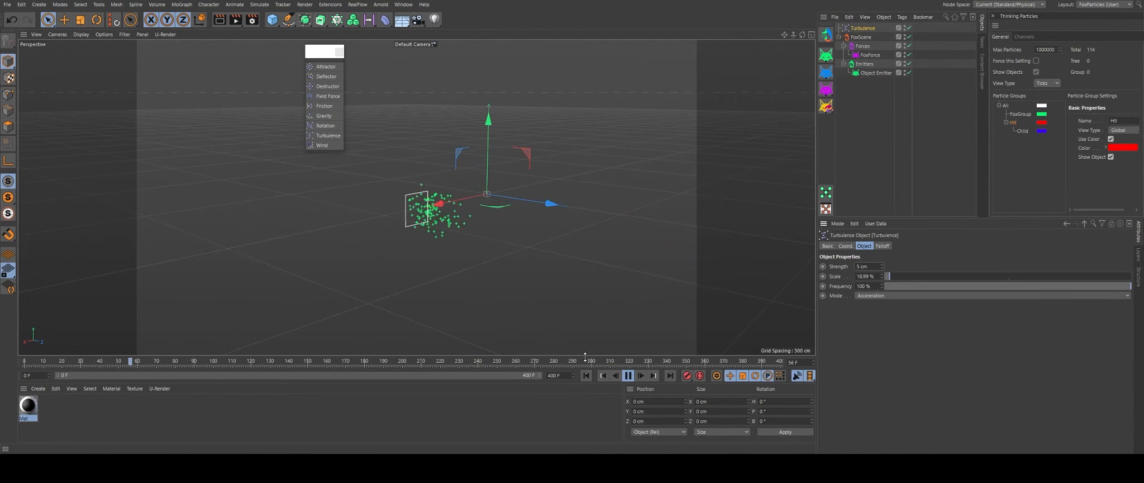
{"action": "left_click_drag", "start_coordinate": [494, 221], "coordinate": [511, 200], "text": "alt"}
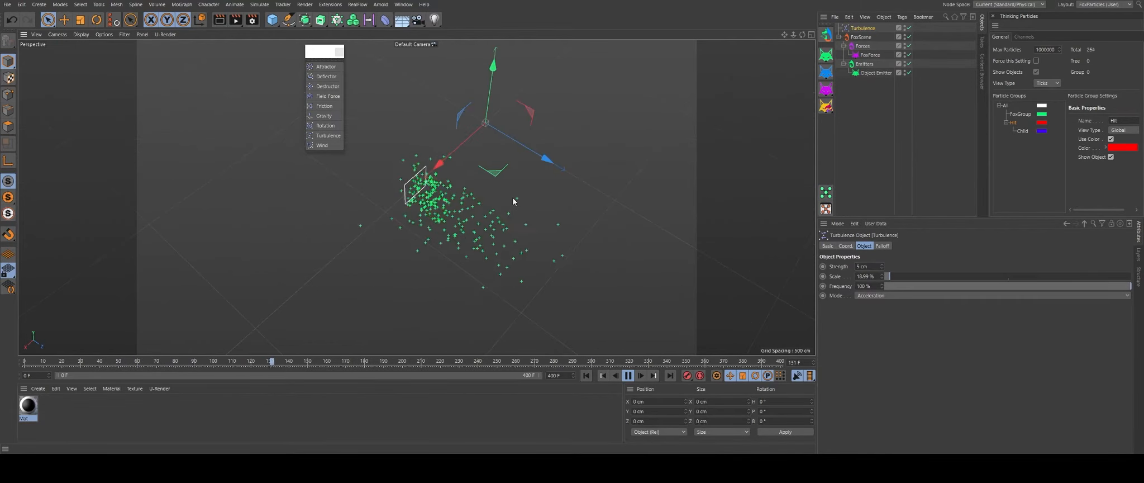
{"action": "left_click", "coordinate": [870, 55]}
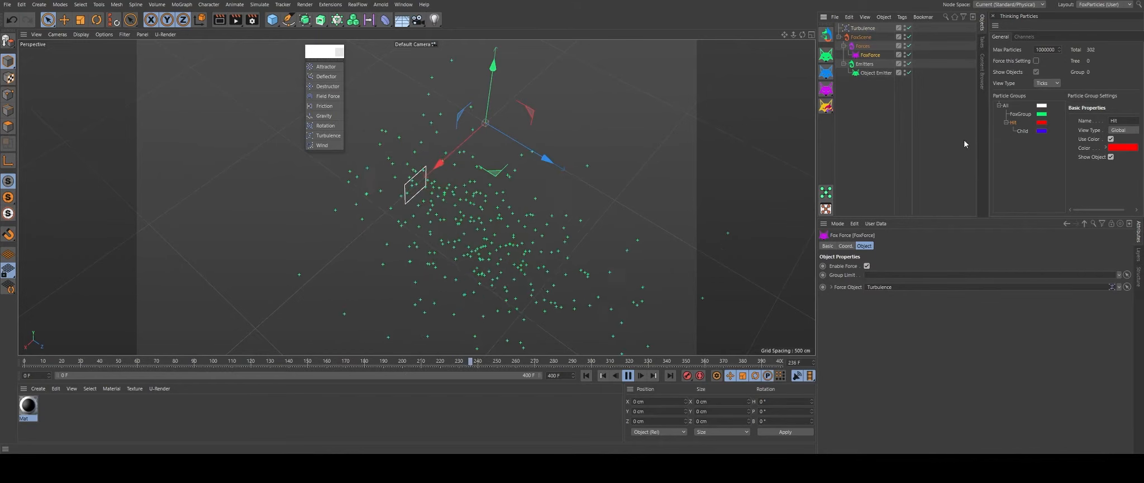
Step: Limit the FoxForce to the FoxGroup particle group, toggle its Enable Force option, and replay the simulation from the start
{"action": "left_click_drag", "start_coordinate": [1020, 114], "coordinate": [875, 289]}
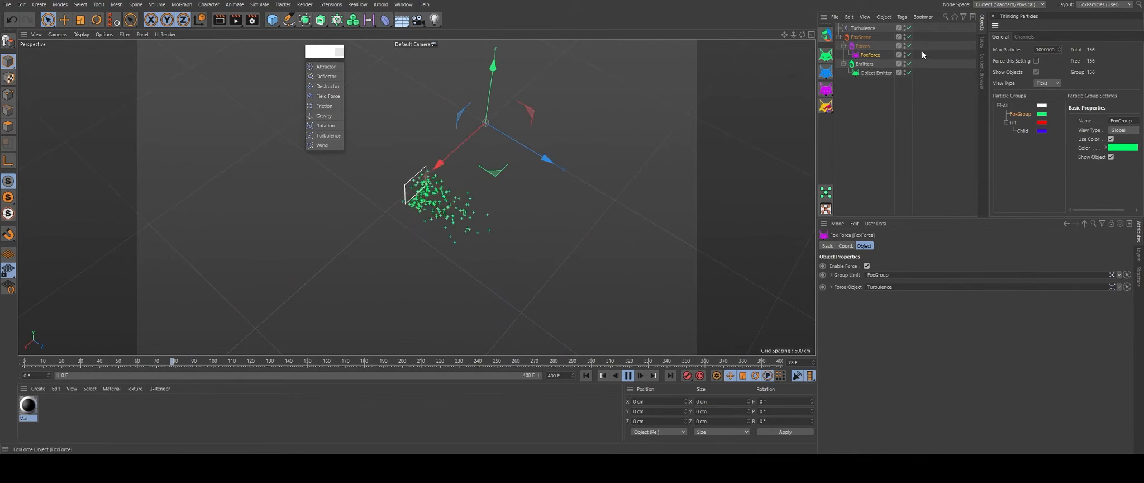
{"action": "left_click", "coordinate": [867, 266]}
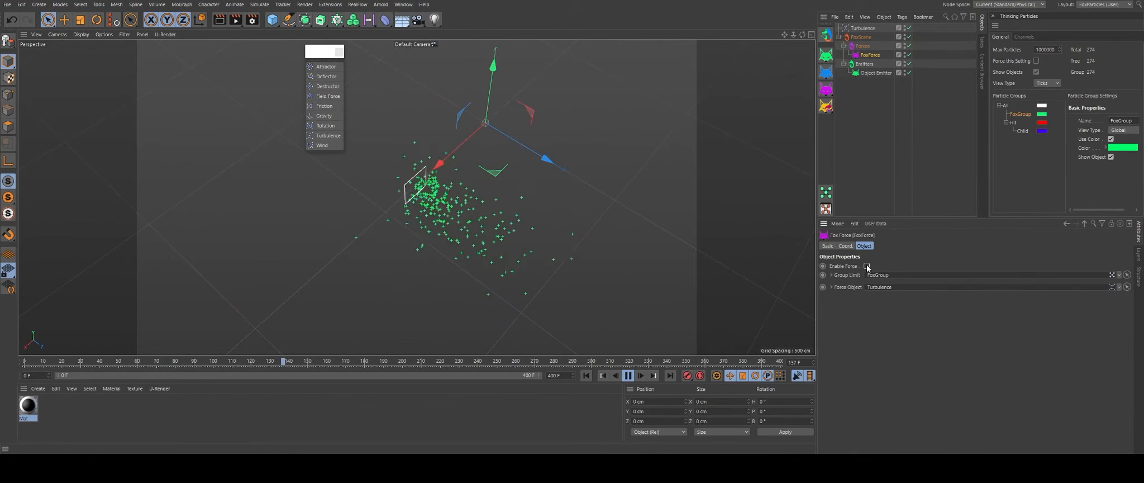
{"action": "left_click", "coordinate": [586, 376]}
Step: Add a sphere, make it editable, and move it into the particle stream at about X 438 cm, Z 221 cm
{"action": "left_click", "coordinate": [399, 142]}
{"action": "left_click_drag", "start_coordinate": [271, 20], "coordinate": [349, 35]}
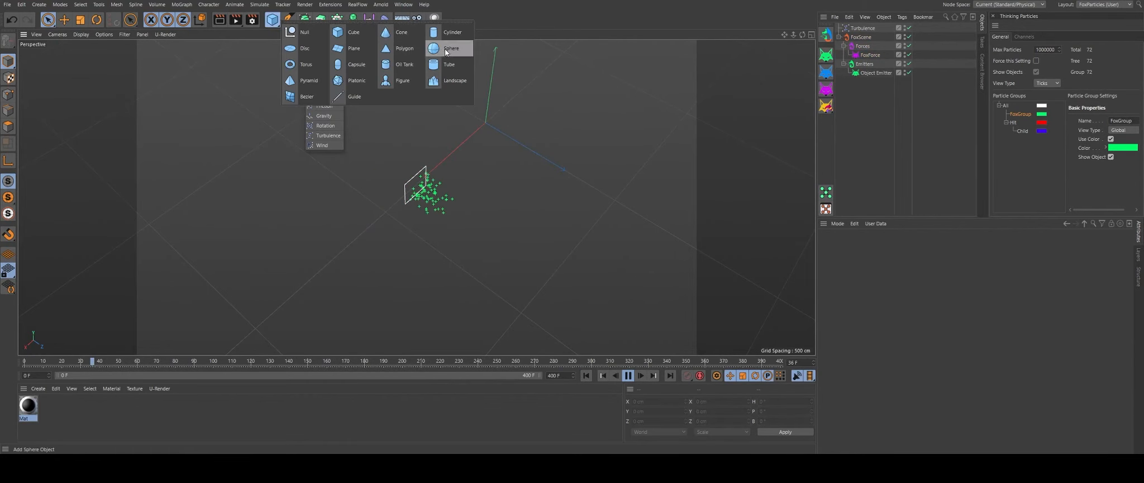
{"action": "left_click_drag", "start_coordinate": [446, 52], "coordinate": [446, 52]}
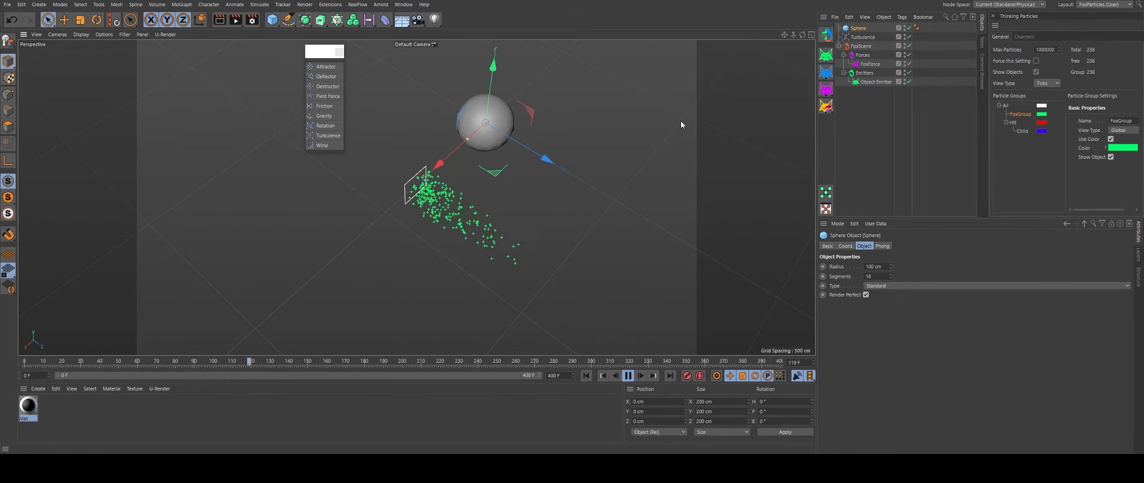
{"action": "key", "text": "c"}
{"action": "left_click_drag", "start_coordinate": [439, 164], "coordinate": [487, 302]}
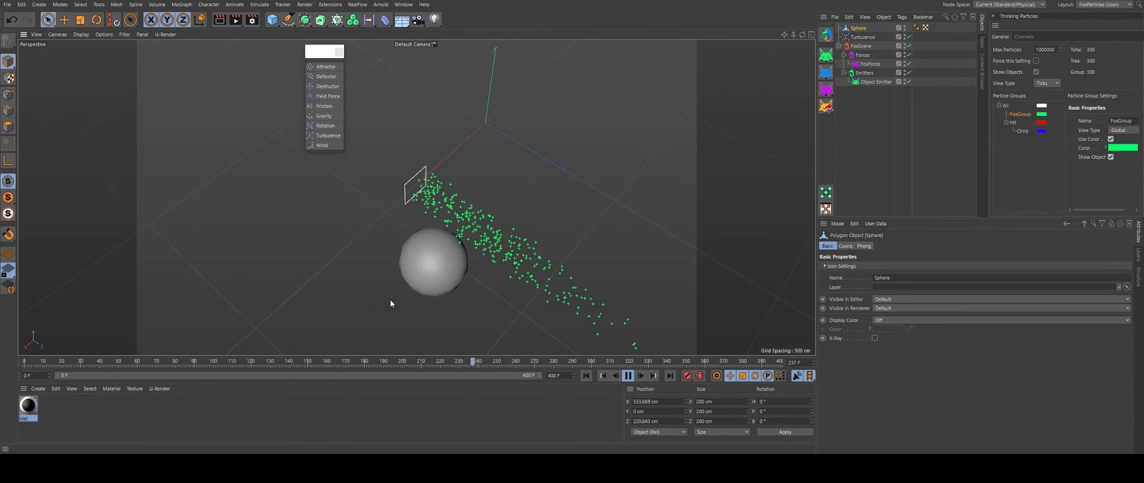
{"action": "left_click", "coordinate": [417, 276]}
{"action": "left_click_drag", "start_coordinate": [395, 303], "coordinate": [458, 221]}
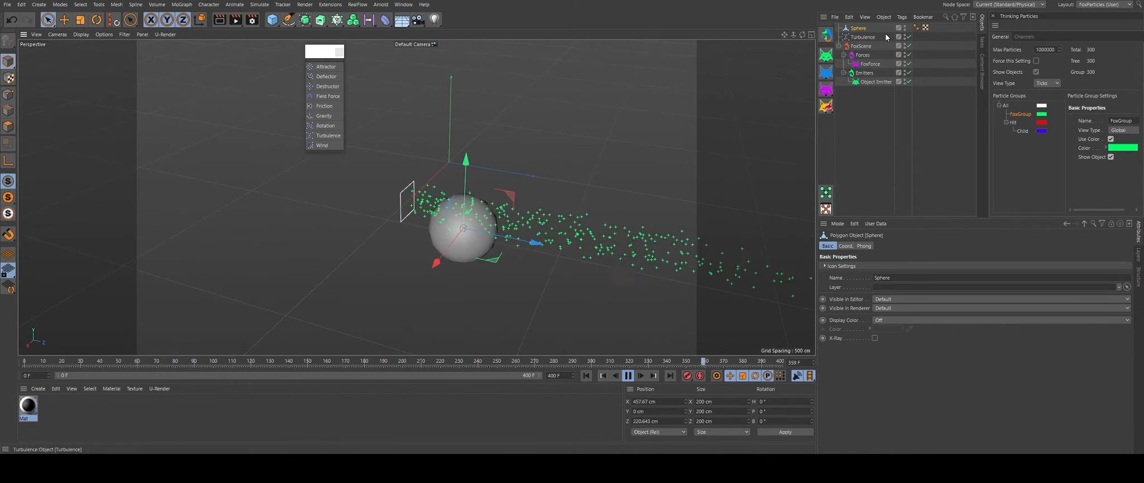
Step: Add a Fox Collider for the sphere and assign the Hit group as its Group on Event
{"action": "left_click", "coordinate": [826, 71]}
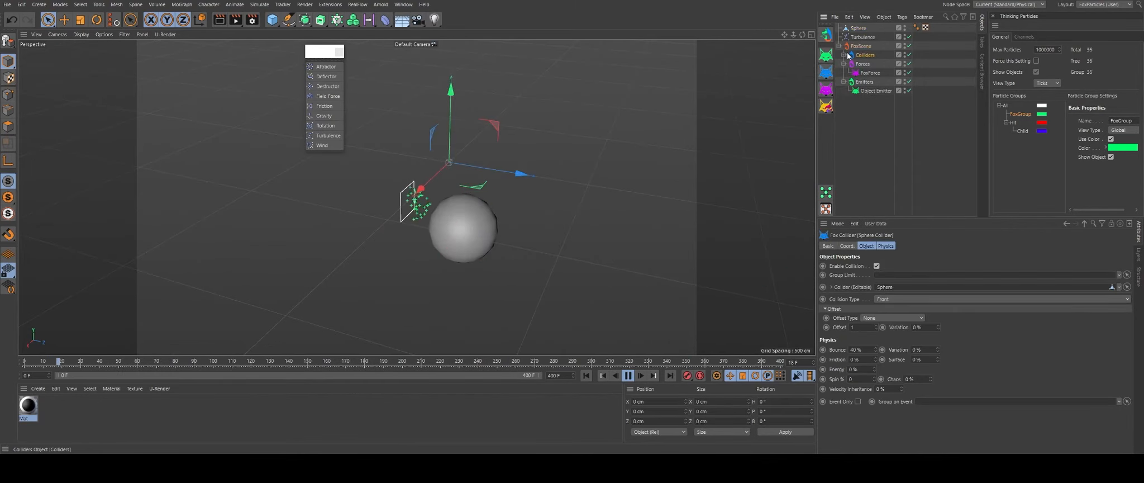
{"action": "left_click", "coordinate": [844, 55]}
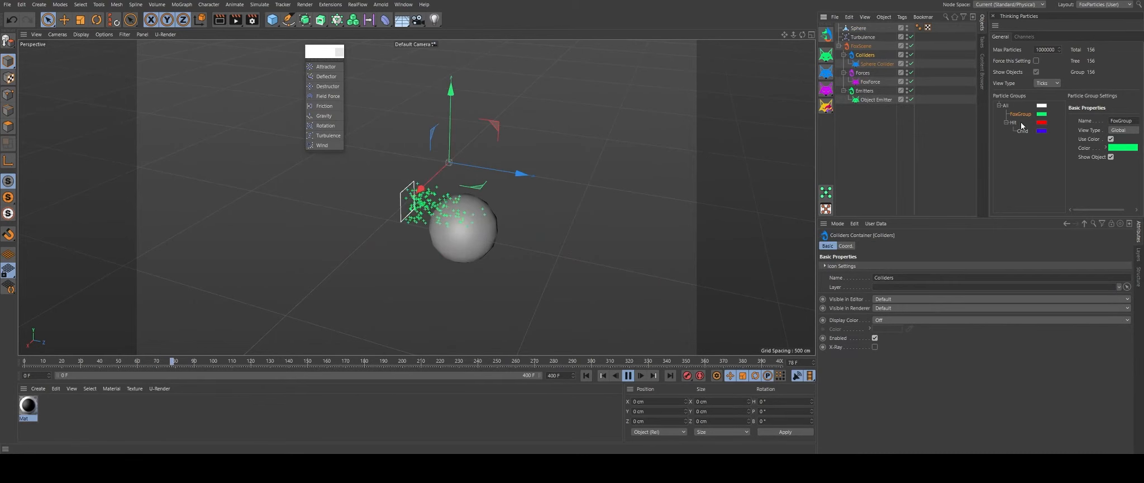
{"action": "left_click", "coordinate": [875, 63]}
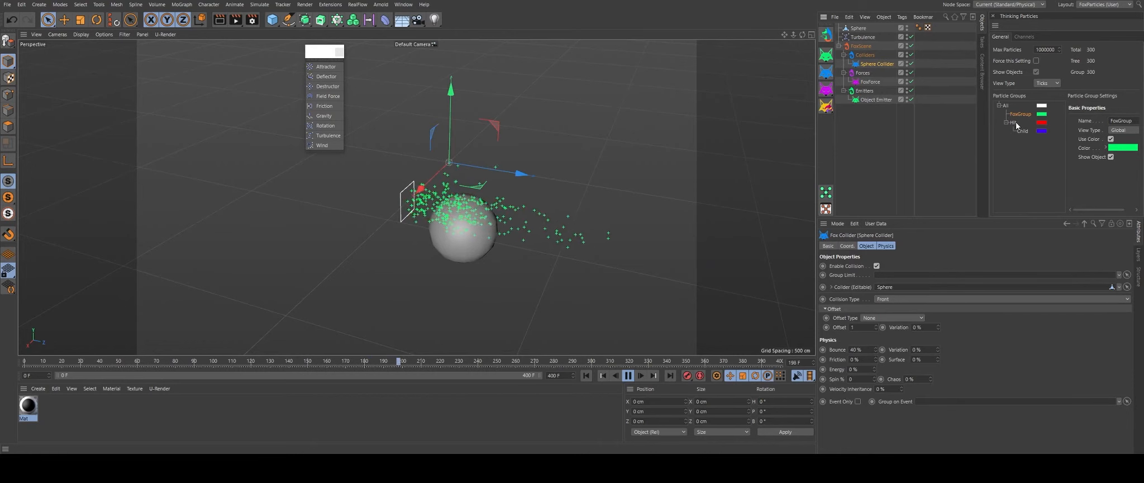
{"action": "left_click_drag", "start_coordinate": [1015, 123], "coordinate": [995, 379]}
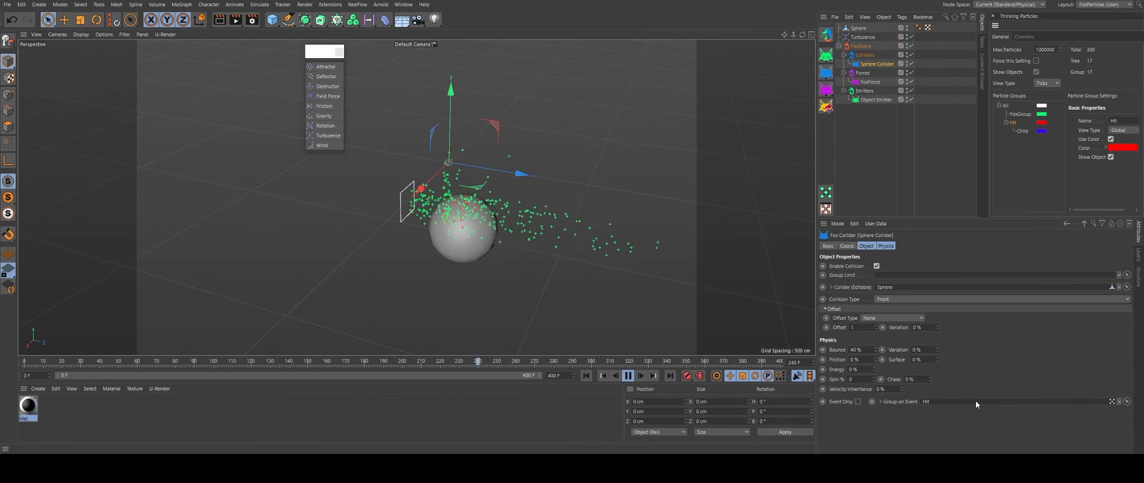
Step: Enable Event Only for the Sphere Collider and hide the sphere in the viewport
{"action": "left_click_drag", "start_coordinate": [448, 197], "coordinate": [490, 204], "text": "alt"}
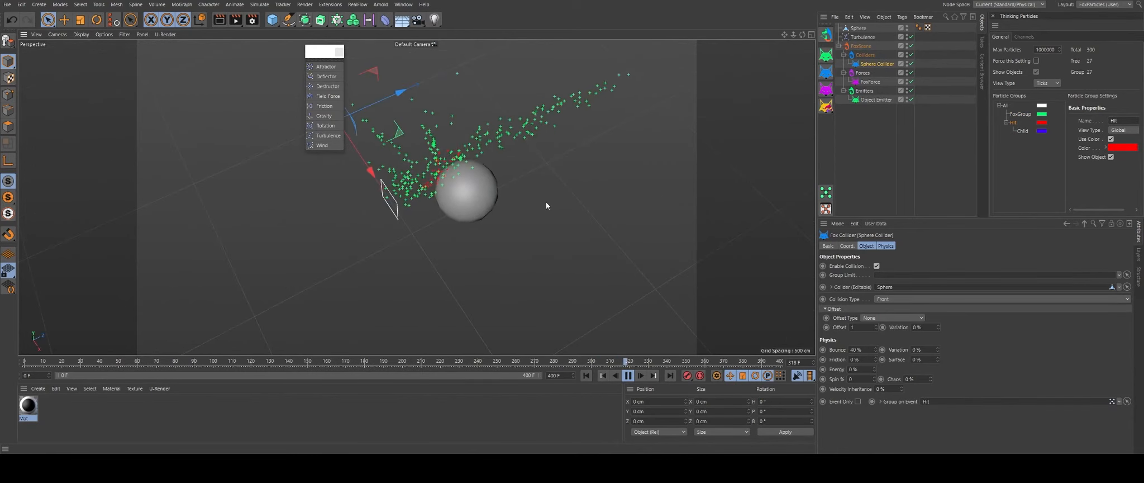
{"action": "left_click", "coordinate": [858, 402]}
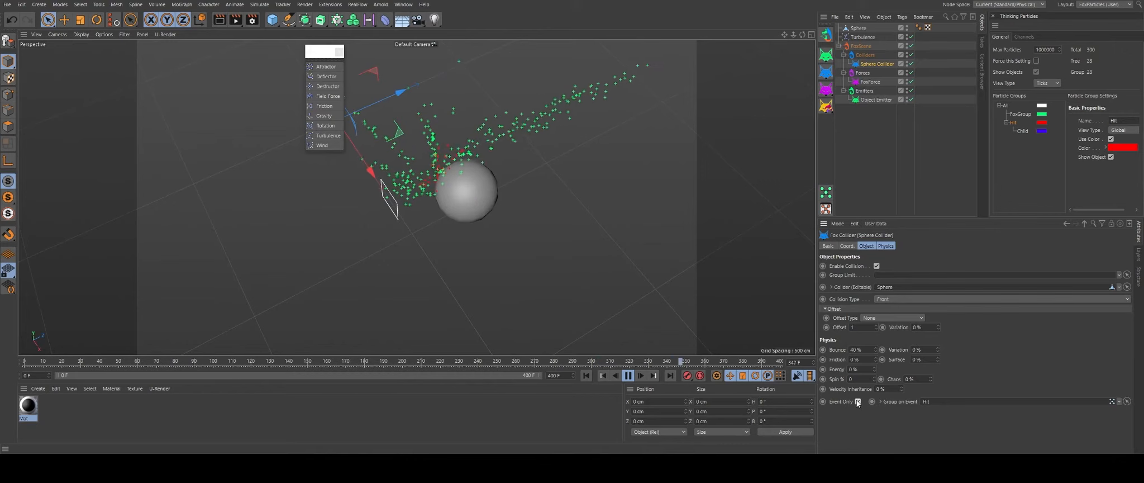
{"action": "left_click", "coordinate": [906, 27]}
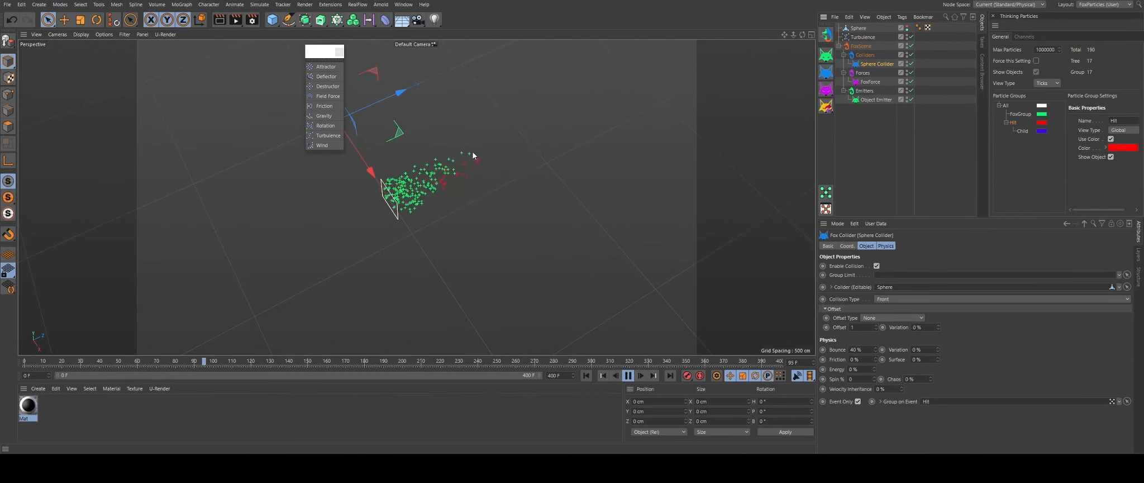
Step: Change the FoxForce's group limit to the Hit group and inspect the red particles' movement up close from several angles
{"action": "left_click", "coordinate": [869, 82]}
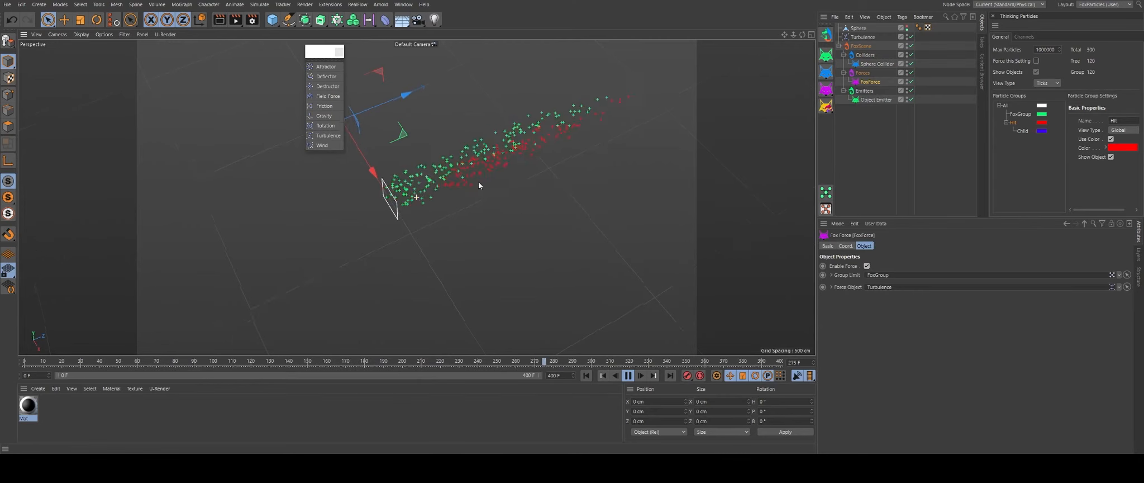
{"action": "left_click_drag", "start_coordinate": [478, 181], "coordinate": [459, 162], "text": "alt"}
{"action": "right_click_drag", "start_coordinate": [459, 162], "coordinate": [480, 153], "text": "alt"}
{"action": "left_click_drag", "start_coordinate": [480, 153], "coordinate": [458, 162], "text": "alt"}
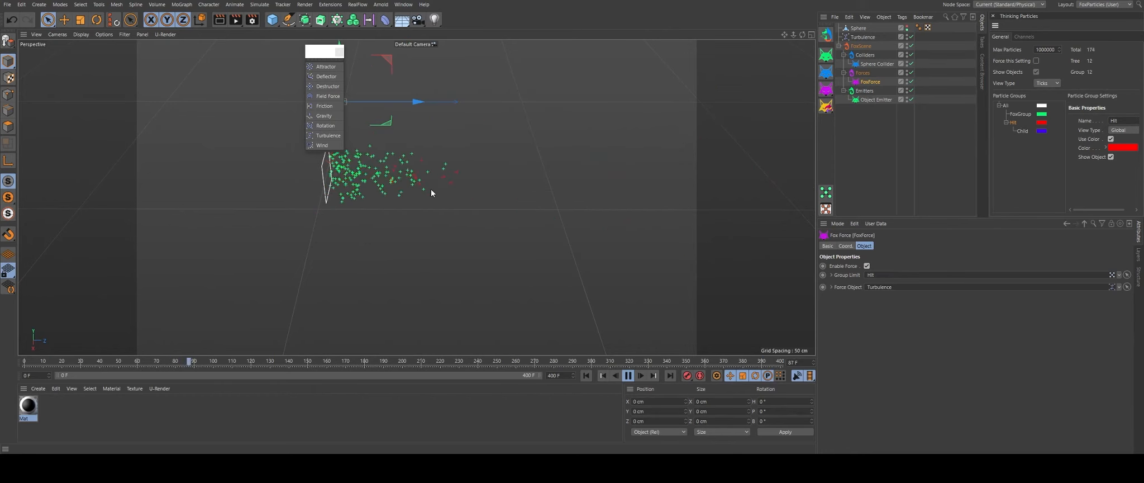
{"action": "left_click_drag", "start_coordinate": [472, 183], "coordinate": [449, 168], "text": "alt"}
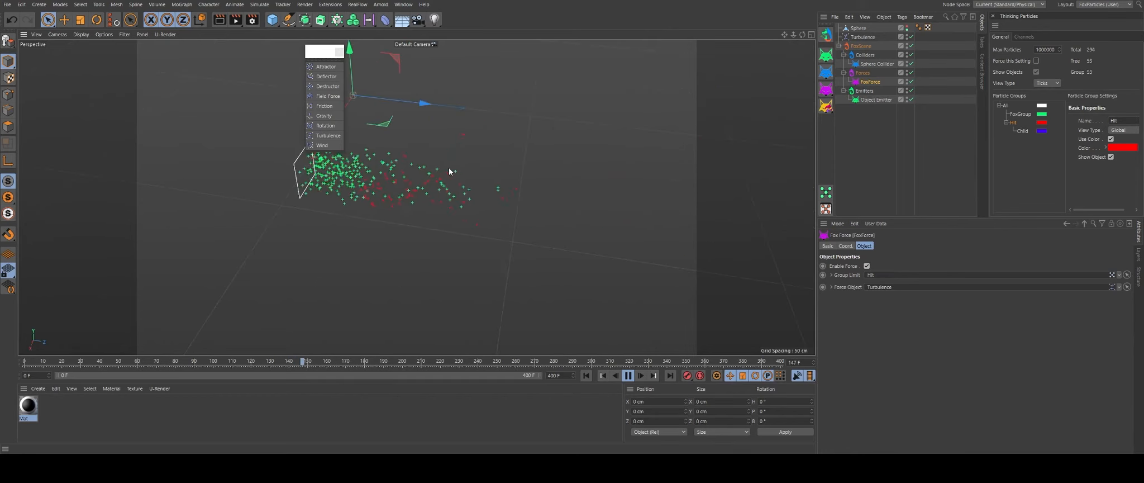
{"action": "left_click_drag", "start_coordinate": [457, 234], "coordinate": [438, 199], "text": "alt"}
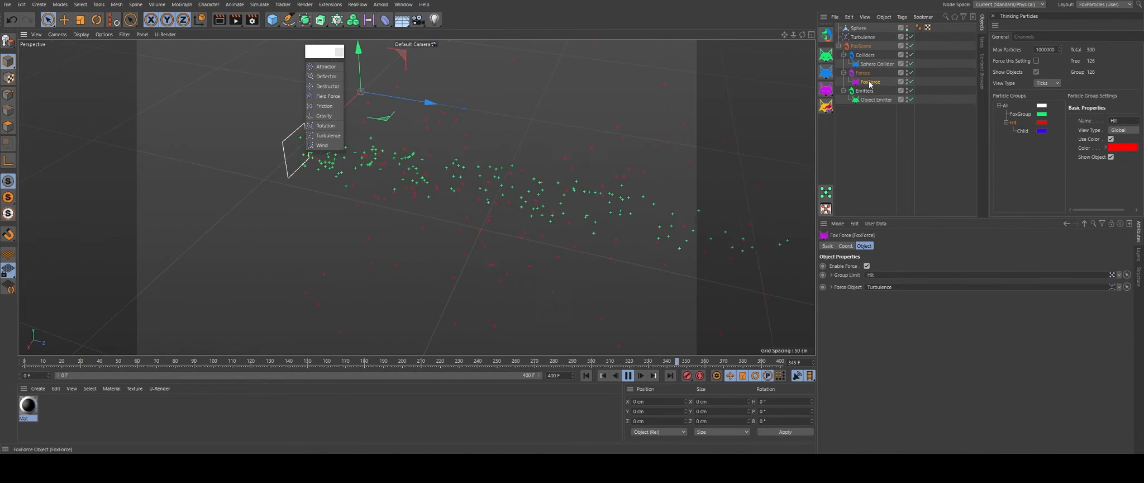
Step: Delete the FoxForce and add a Fox Curl Force to the scene instead
{"action": "key", "text": "Delete"}
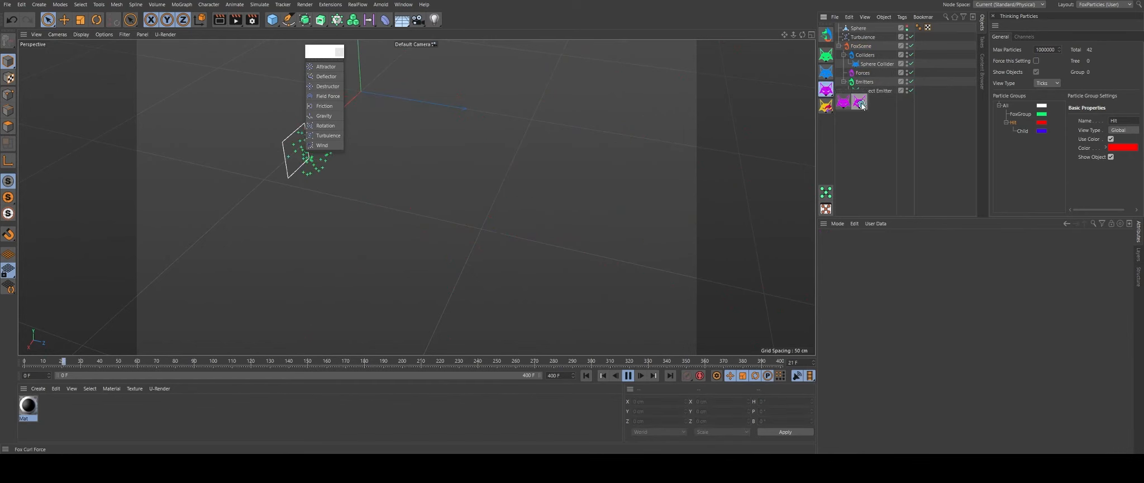
{"action": "left_click", "coordinate": [860, 103]}
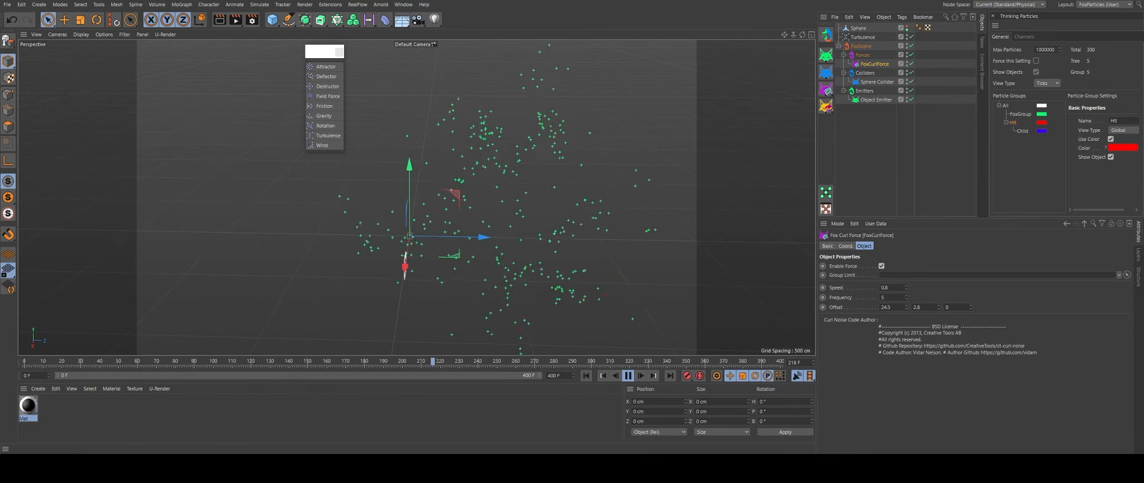
Step: Switch to the web browser and look over the CreativeTools ct-curl-noise repository on GitHub, including its README
{"action": "left_click_drag", "start_coordinate": [1143, 73], "coordinate": [492, 30]}
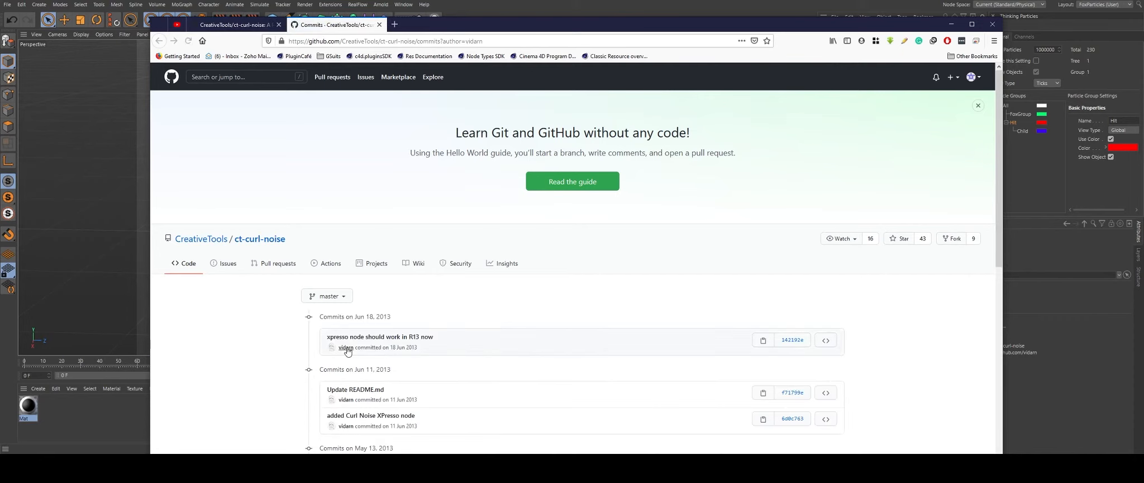
{"action": "left_click", "coordinate": [198, 239]}
{"action": "left_click", "coordinate": [246, 25]}
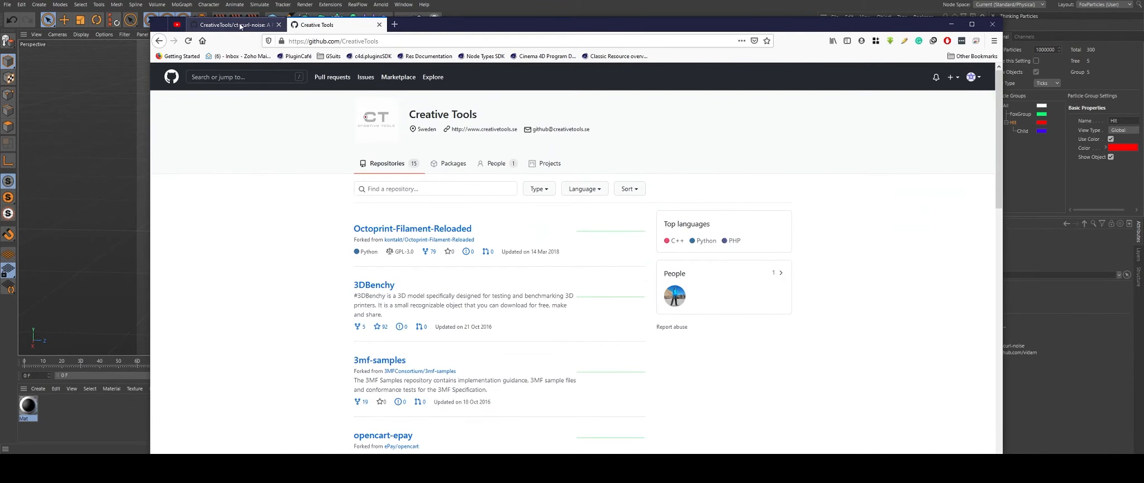
{"action": "double_click", "coordinate": [558, 31]}
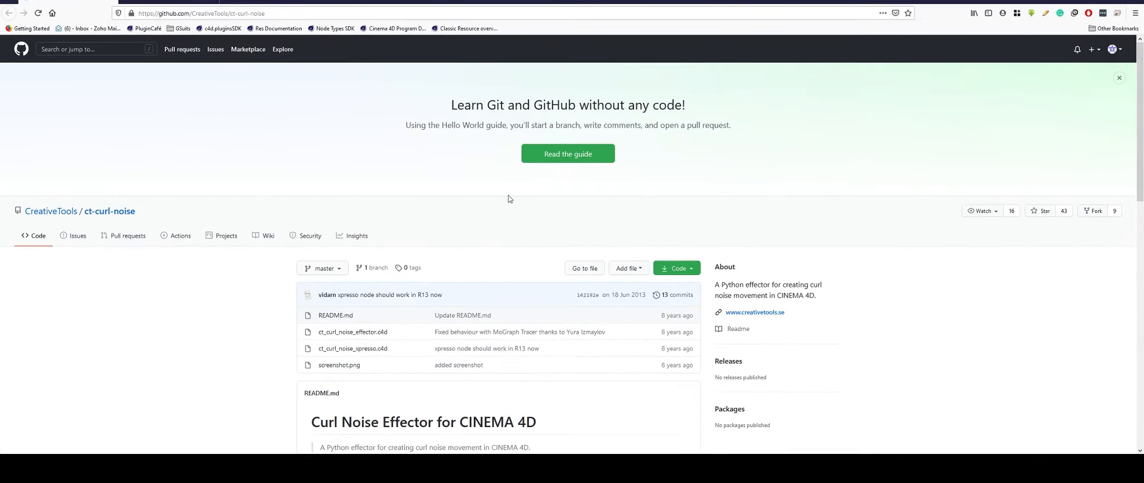
{"action": "left_click", "coordinate": [1095, 1]}
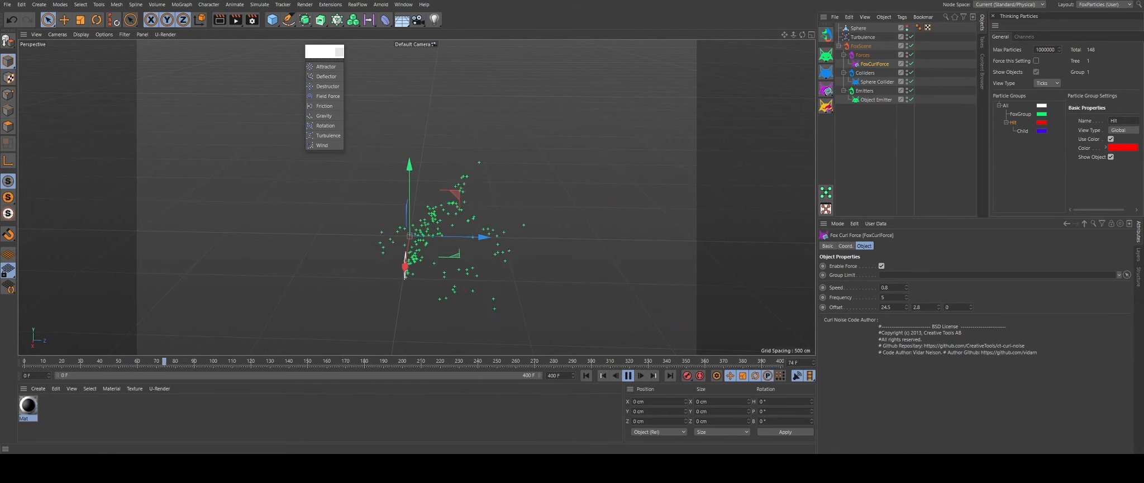
{"action": "left_click", "coordinate": [398, 465]}
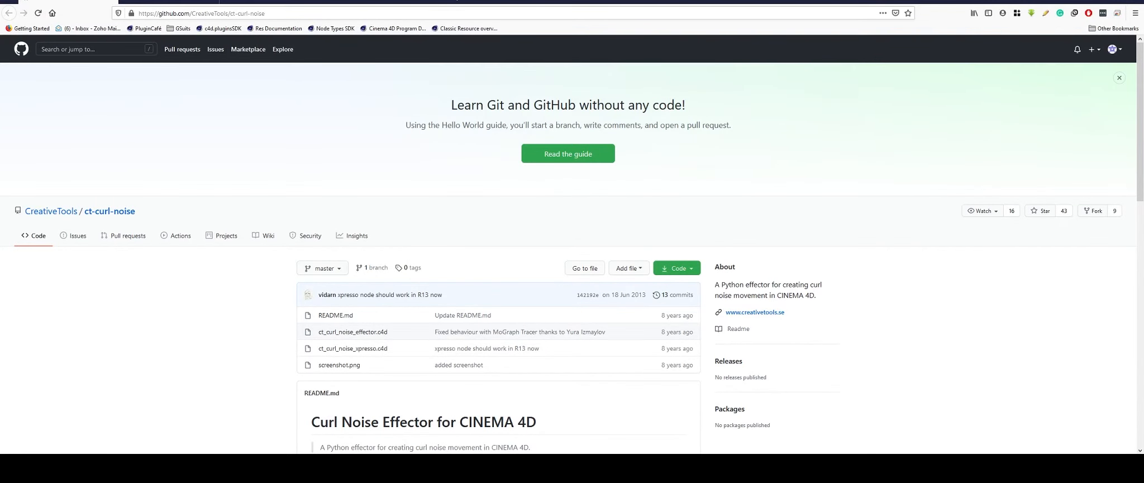
{"action": "scroll", "coordinate": [525, 296], "scroll_direction": "down", "scroll_amount": 3}
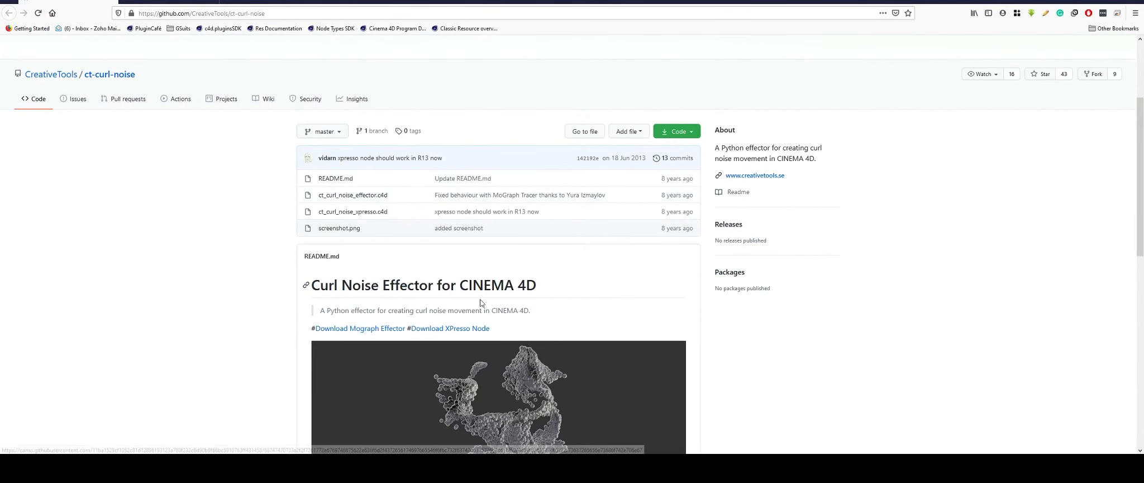
{"action": "scroll", "coordinate": [481, 305], "scroll_direction": "up", "scroll_amount": 3}
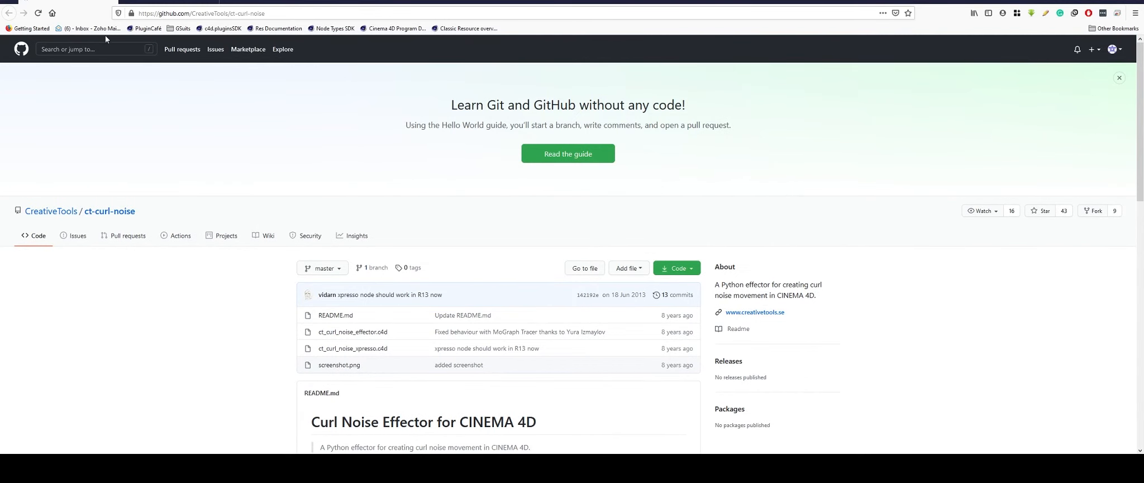
{"action": "left_click_drag", "start_coordinate": [341, 3], "coordinate": [1143, 30]}
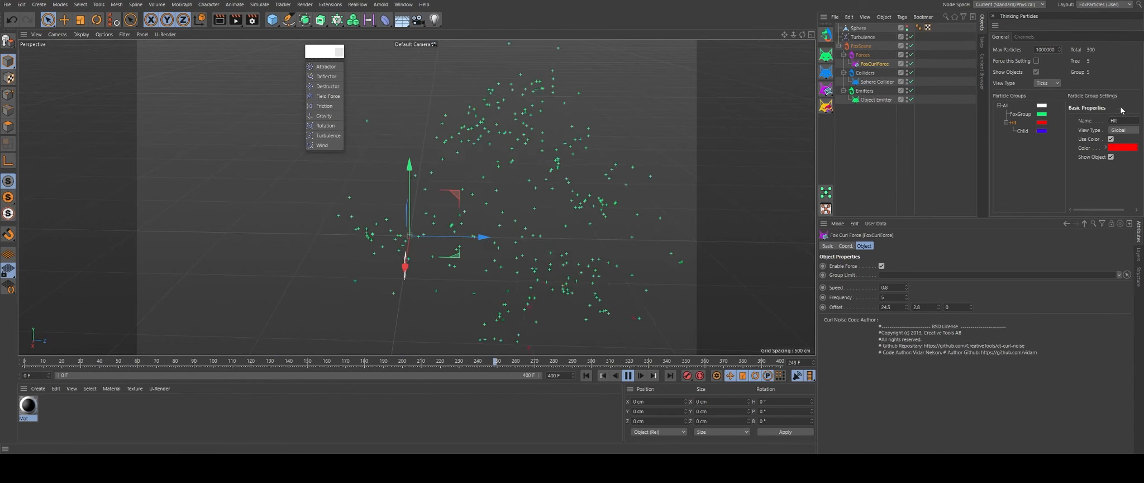
Step: Set the Thinking Particles view type to Drops and add a MoGraph Tracer linked to the All particle group
{"action": "left_click", "coordinate": [1043, 83]}
{"action": "left_click", "coordinate": [1044, 133]}
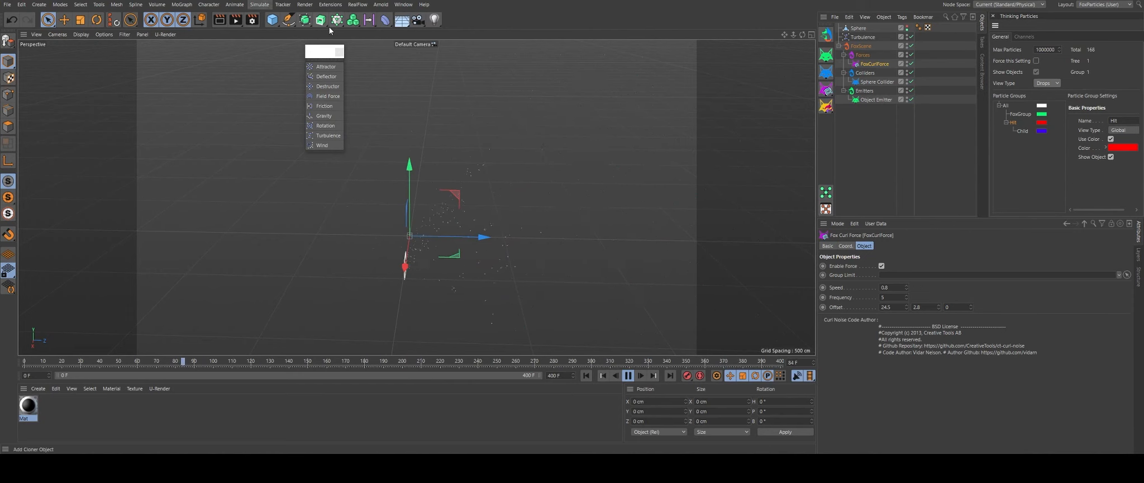
{"action": "left_click", "coordinate": [304, 21]}
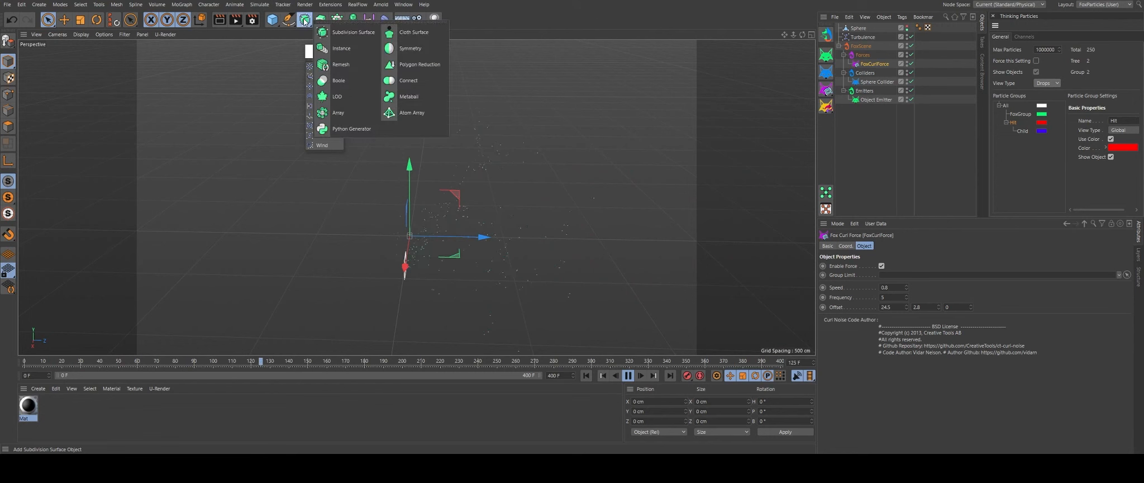
{"action": "left_click", "coordinate": [337, 19]}
{"action": "left_click", "coordinate": [371, 64]}
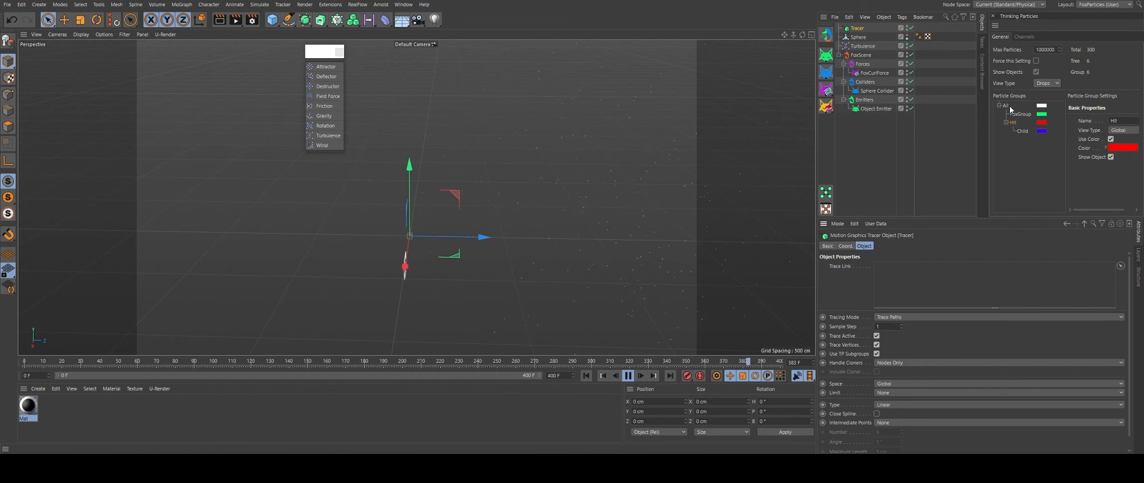
{"action": "left_click_drag", "start_coordinate": [952, 278], "coordinate": [951, 278]}
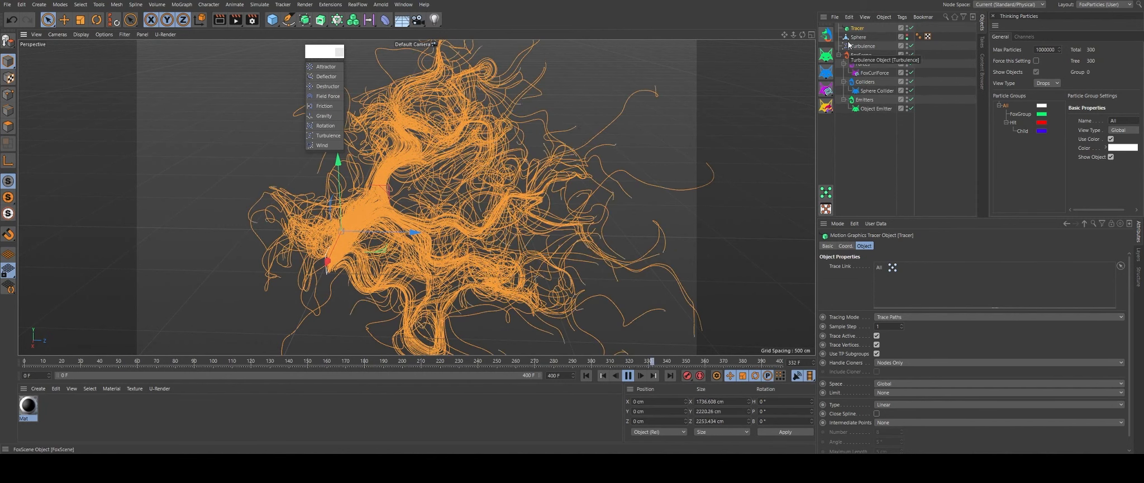
Step: Delete the Tracer and the FoxCurlForce, stop the playback, and return to the start of the animation
{"action": "key", "text": "Delete"}
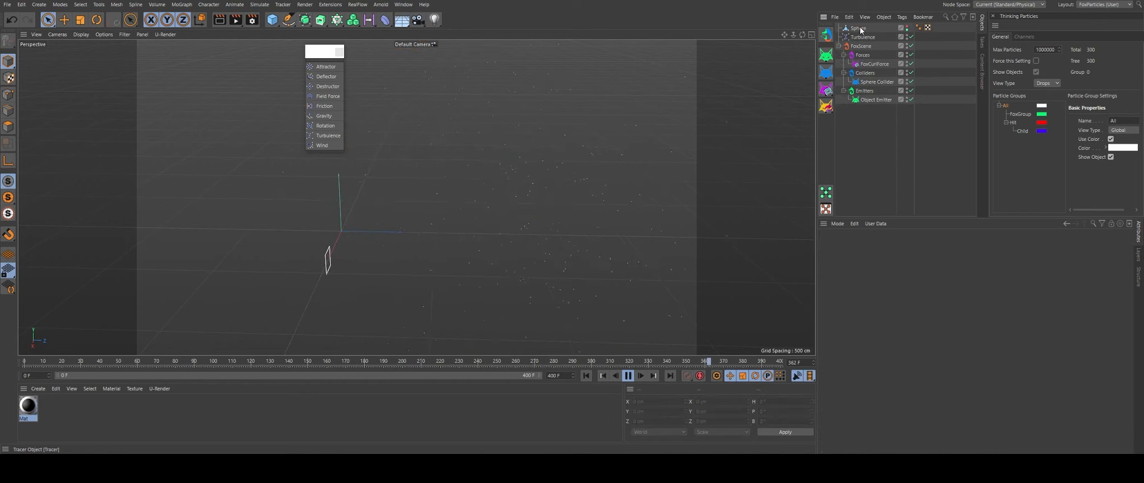
{"action": "left_click", "coordinate": [873, 65]}
{"action": "key", "text": "Delete"}
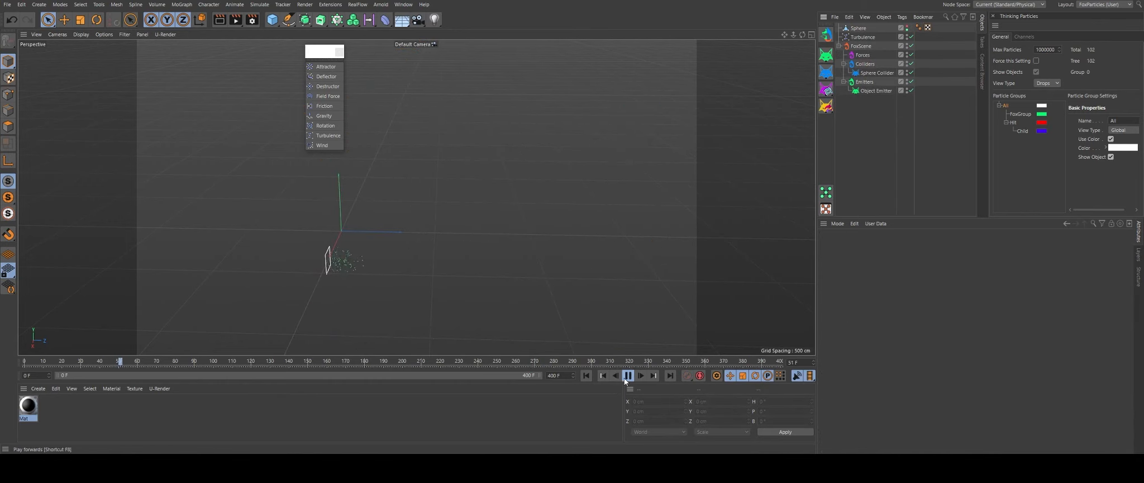
{"action": "left_click", "coordinate": [628, 376]}
{"action": "left_click", "coordinate": [585, 375]}
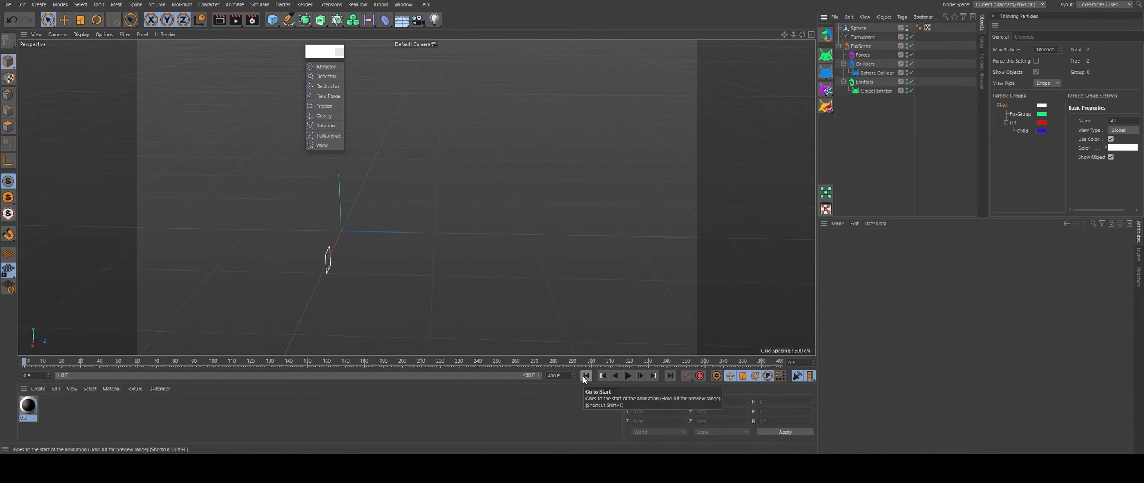